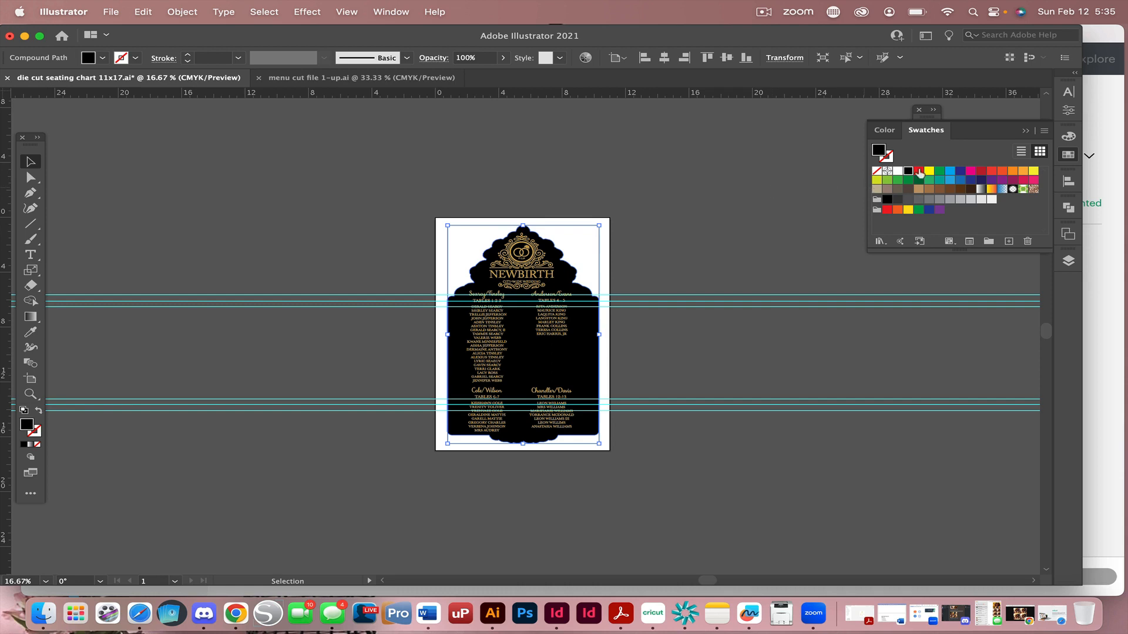
Undo the last change to the seating chart artwork and export it as "die cut seating chart 11x17.png", replacing the existing file.
key("super+z")
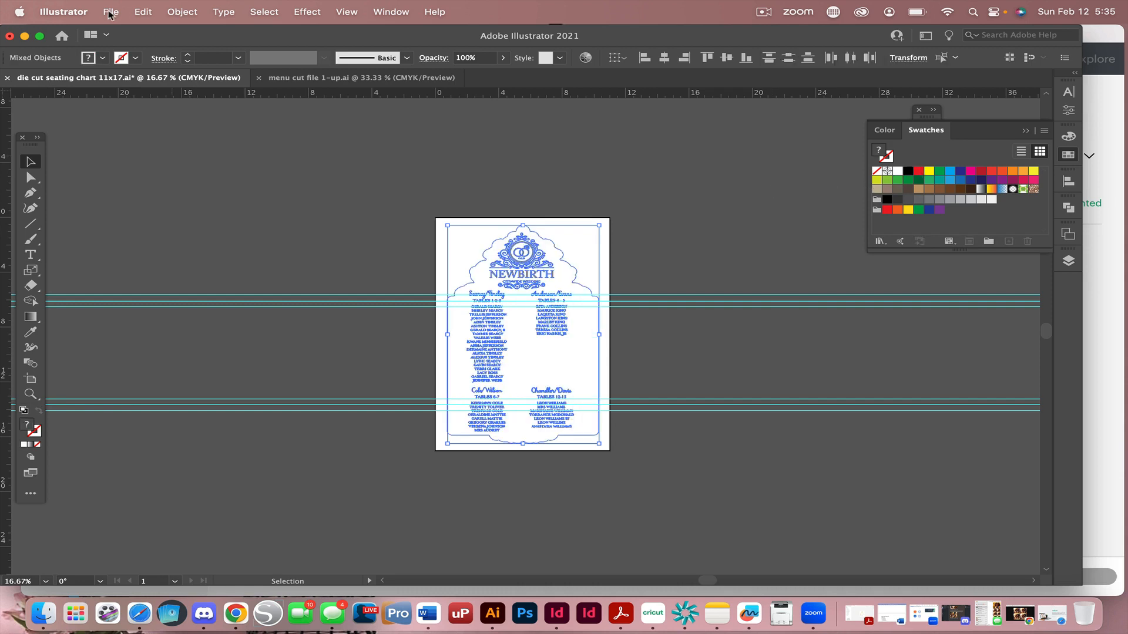
left_click(110, 13)
mouse_move(247, 277)
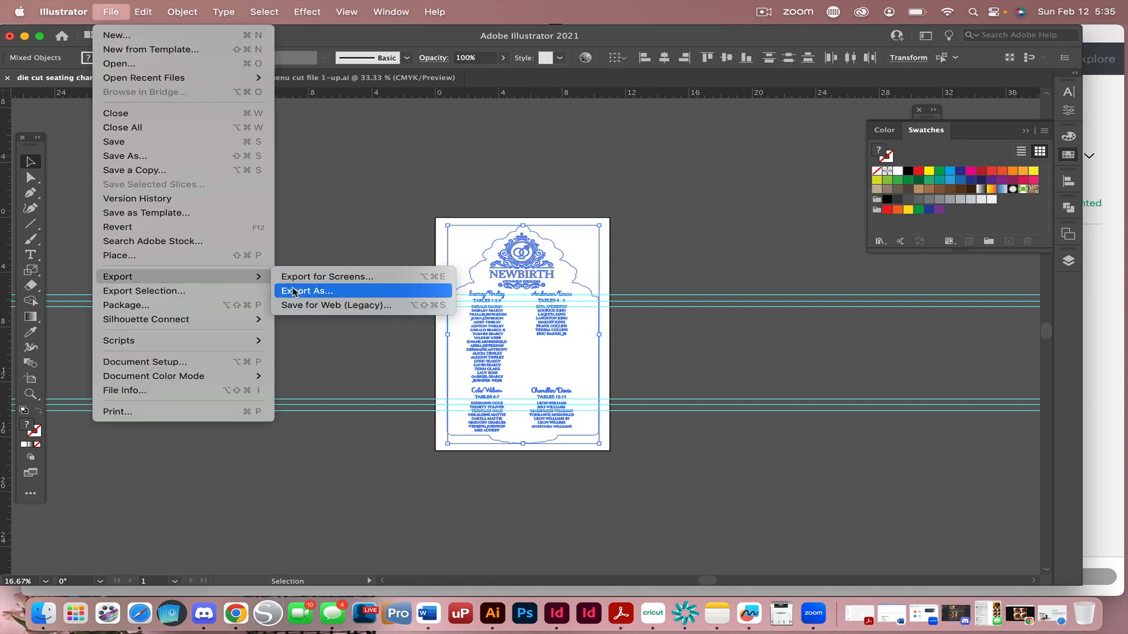
left_click(294, 292)
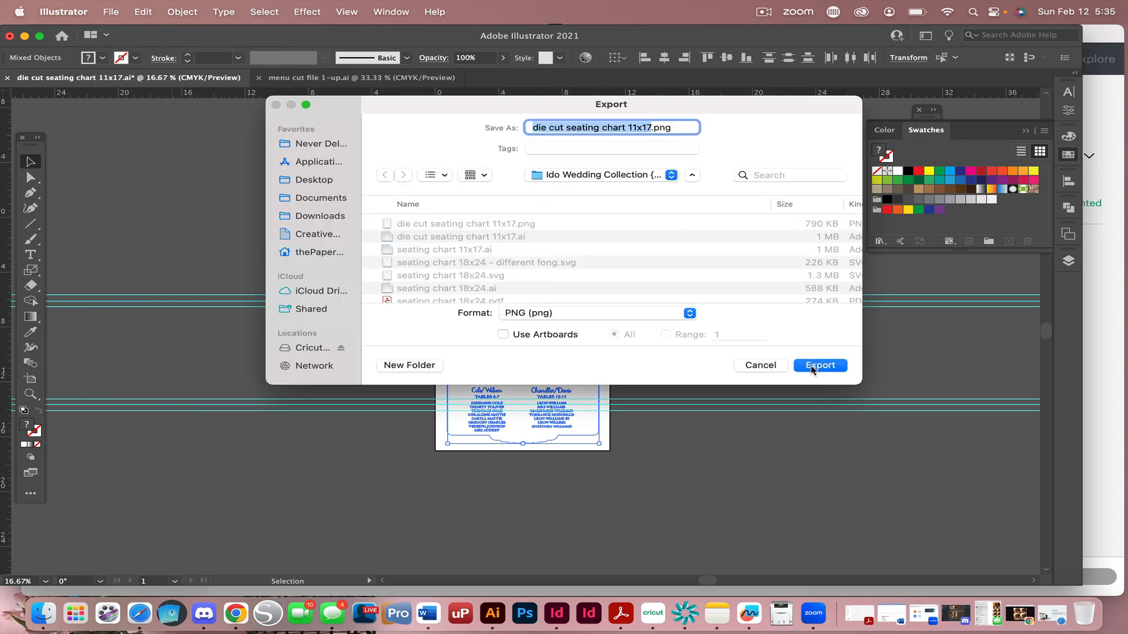
left_click(812, 368)
left_click(605, 312)
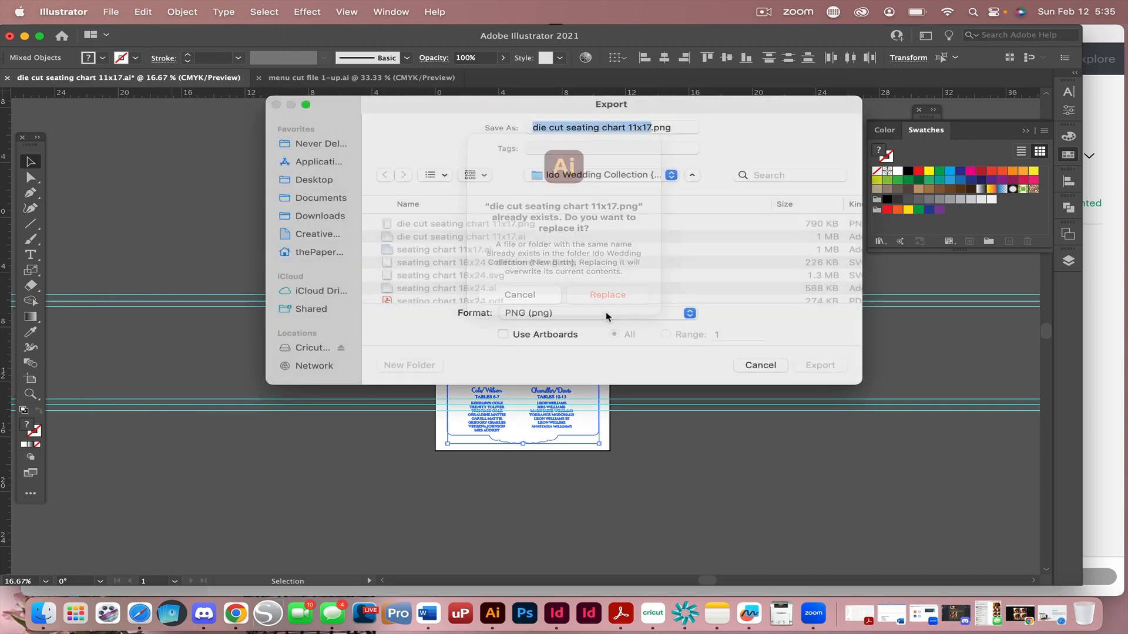
left_click(648, 507)
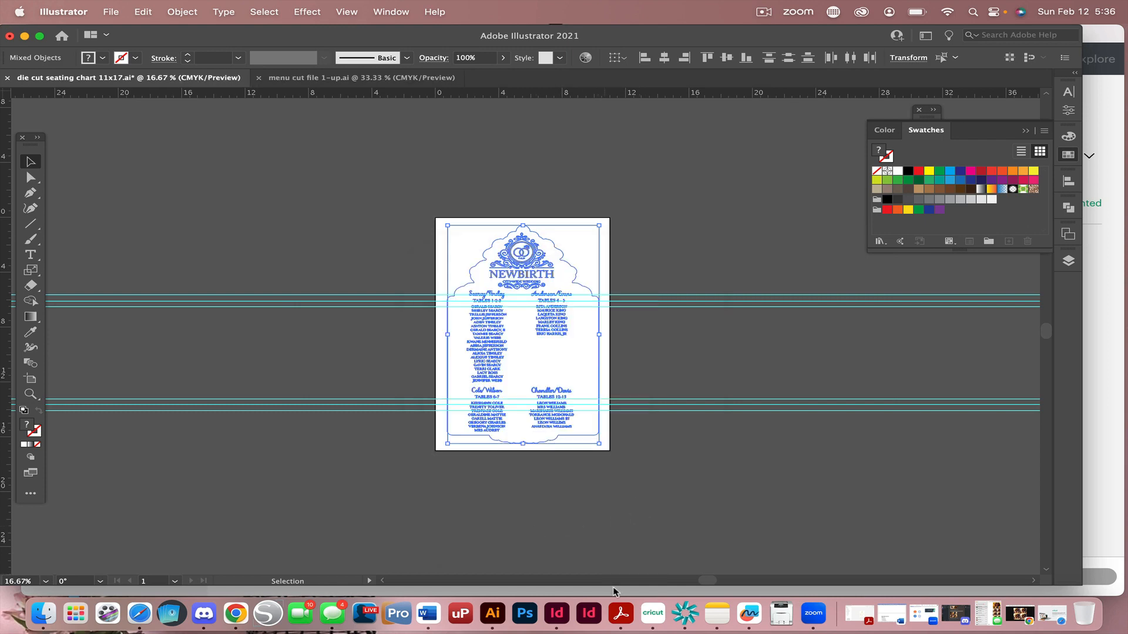
Switch to Cricut Design Space and confirm Beta as the application experience in the general settings.
left_click(653, 613)
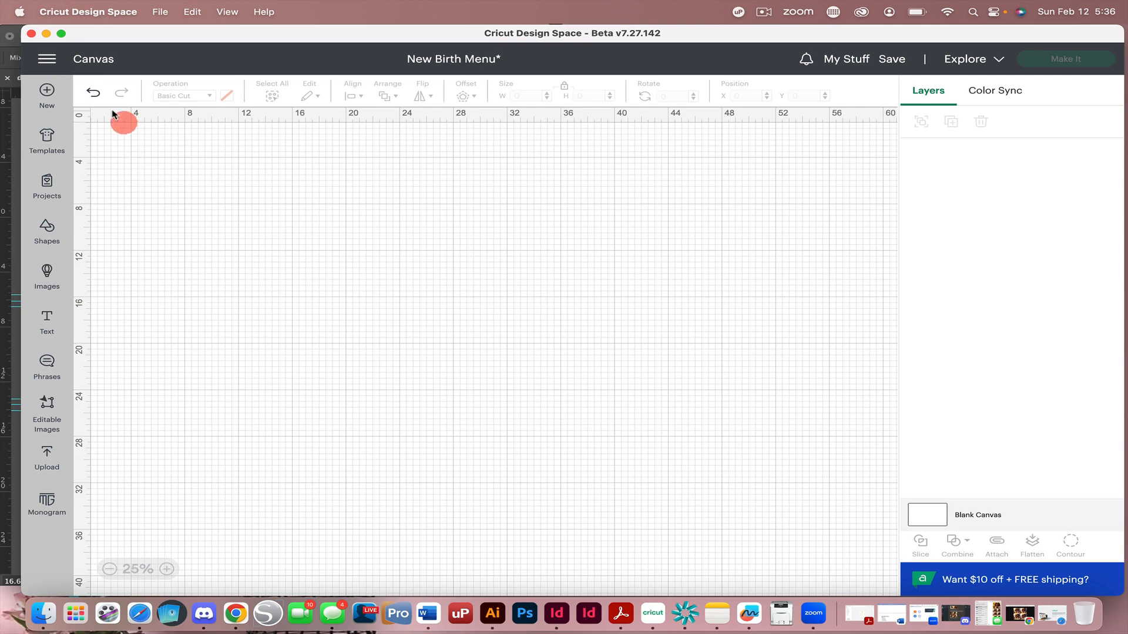
left_click(53, 65)
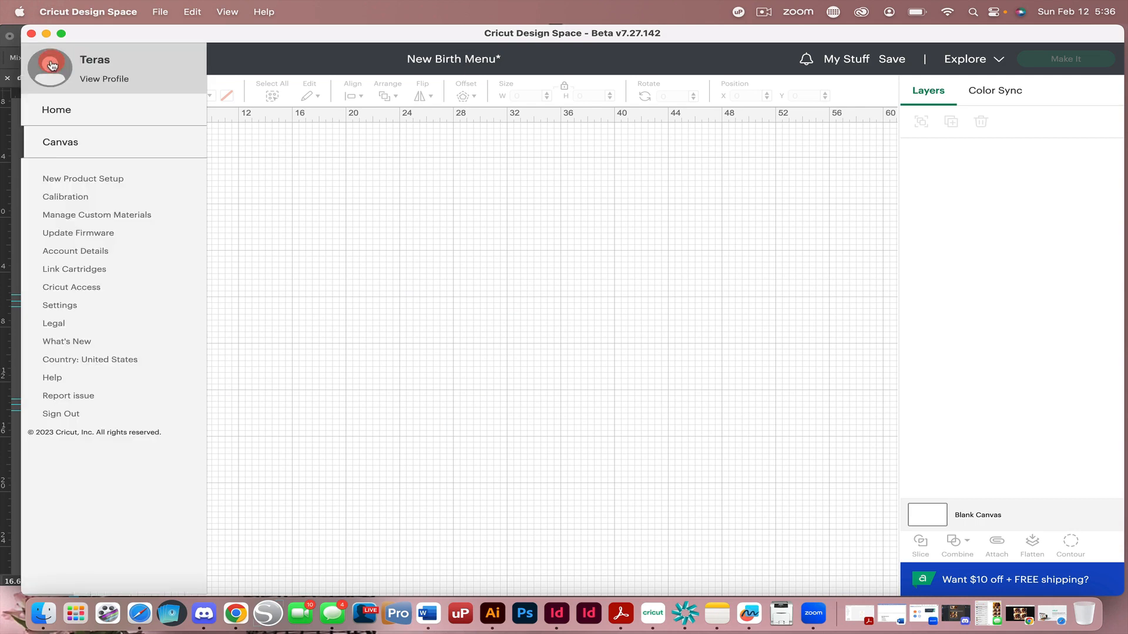
left_click(221, 68)
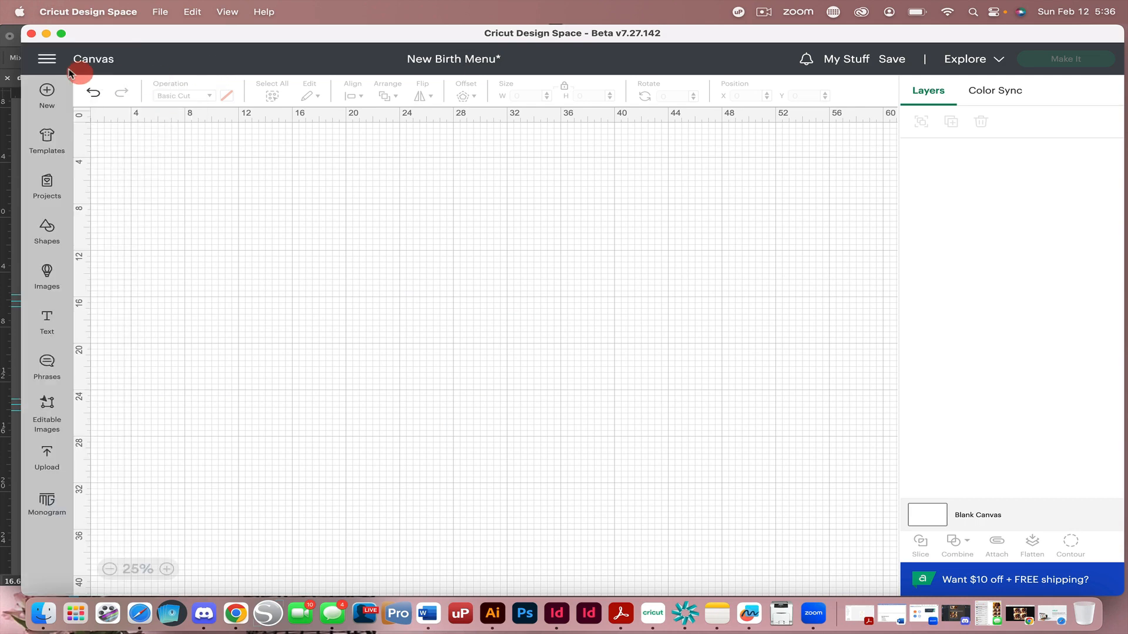
left_click(49, 59)
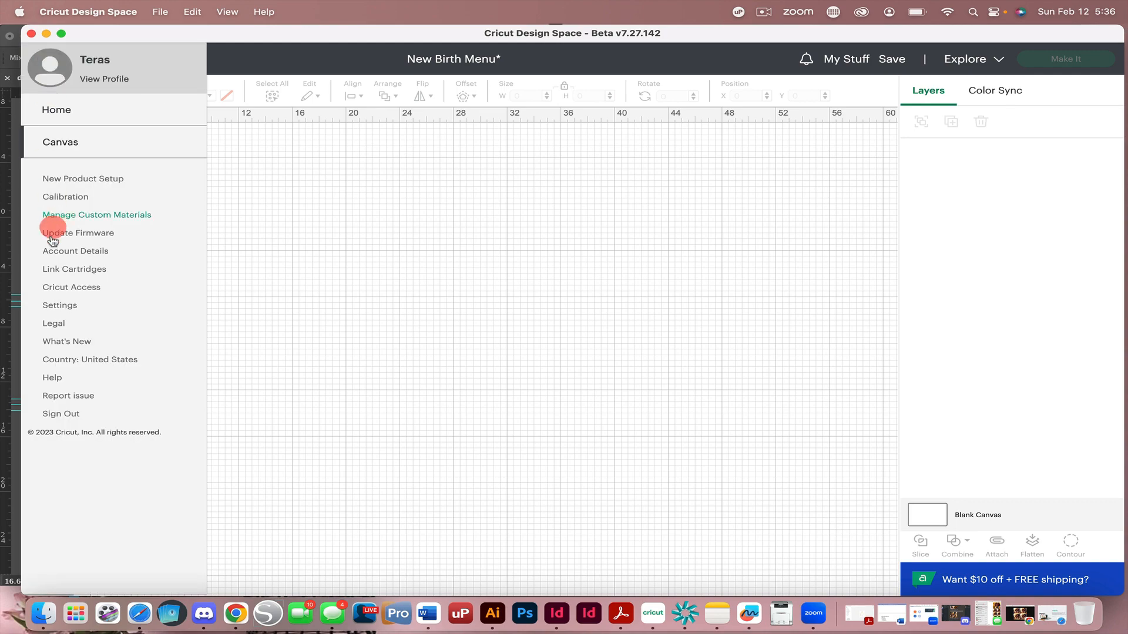
left_click(67, 305)
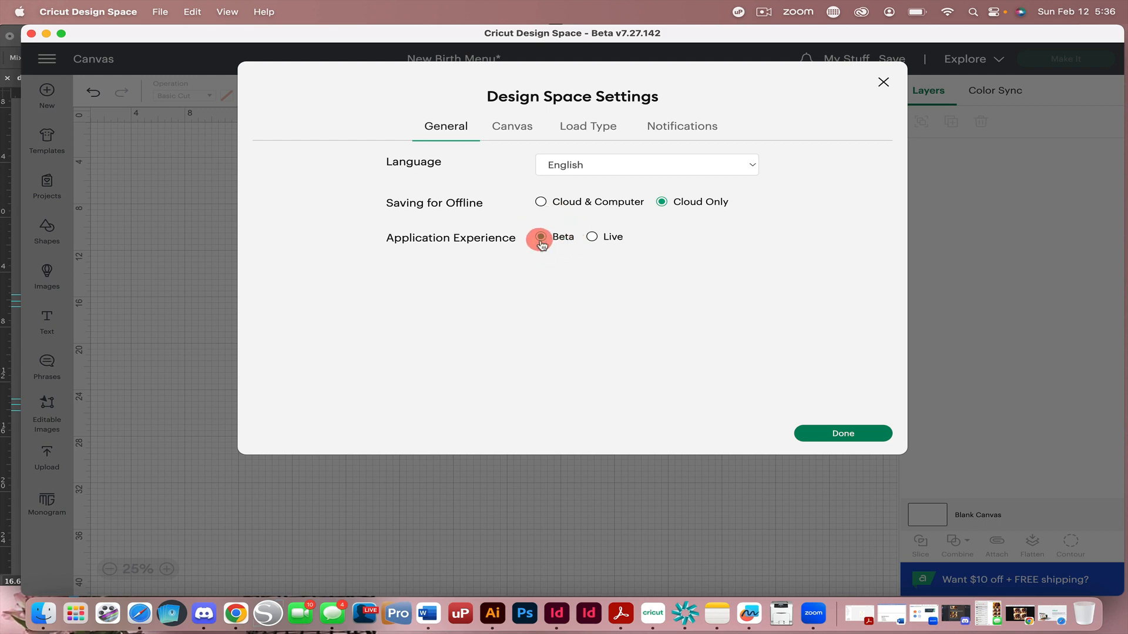
left_click(825, 433)
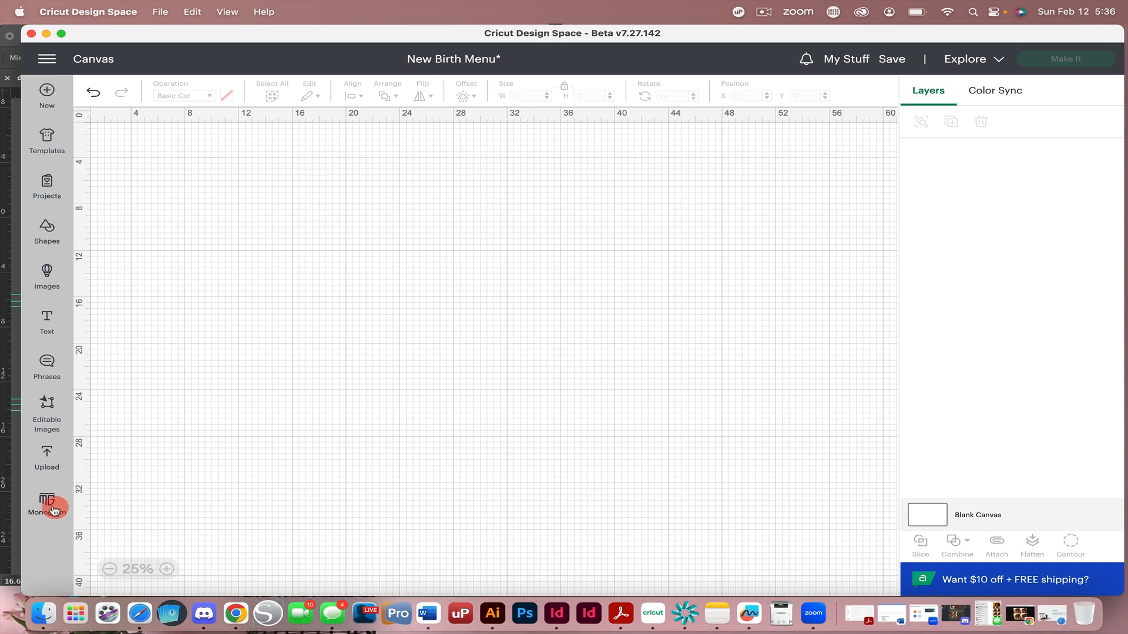
Load the "die cut seating chart 11x17" PNG as a new image upload and set its image type to Complex.
left_click(48, 455)
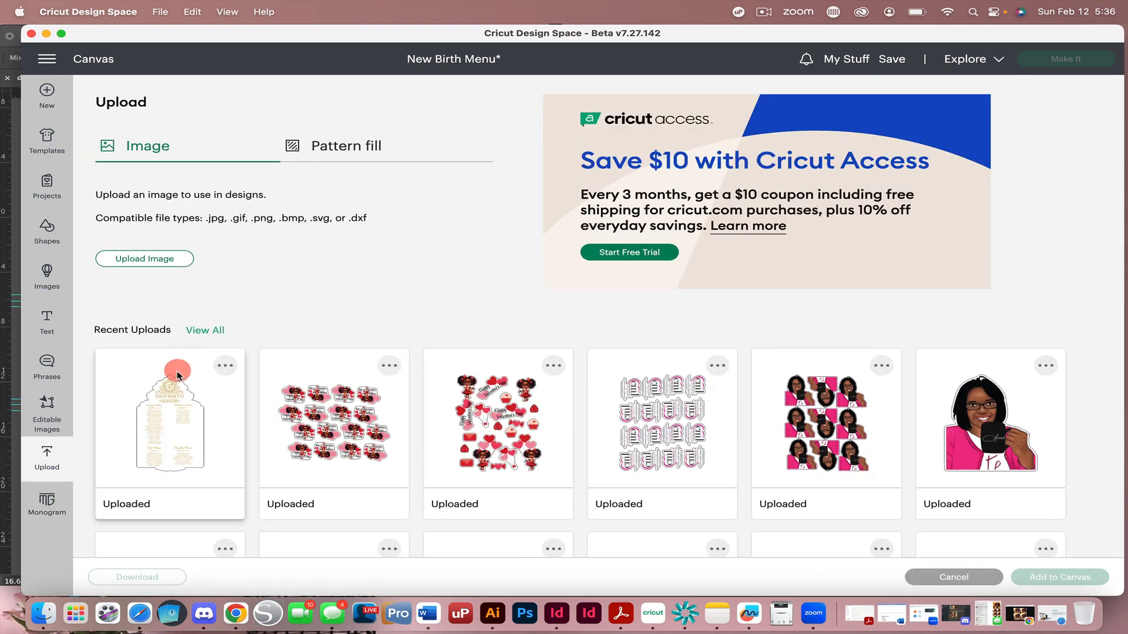
left_click(166, 259)
left_click(584, 317)
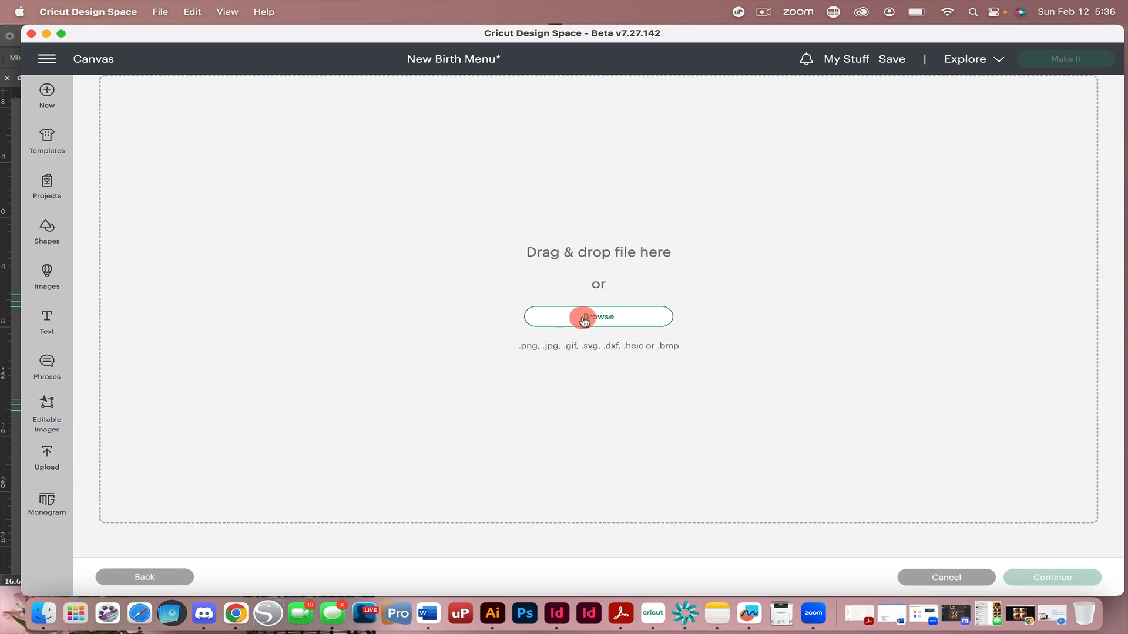
left_click(488, 235)
left_click(822, 435)
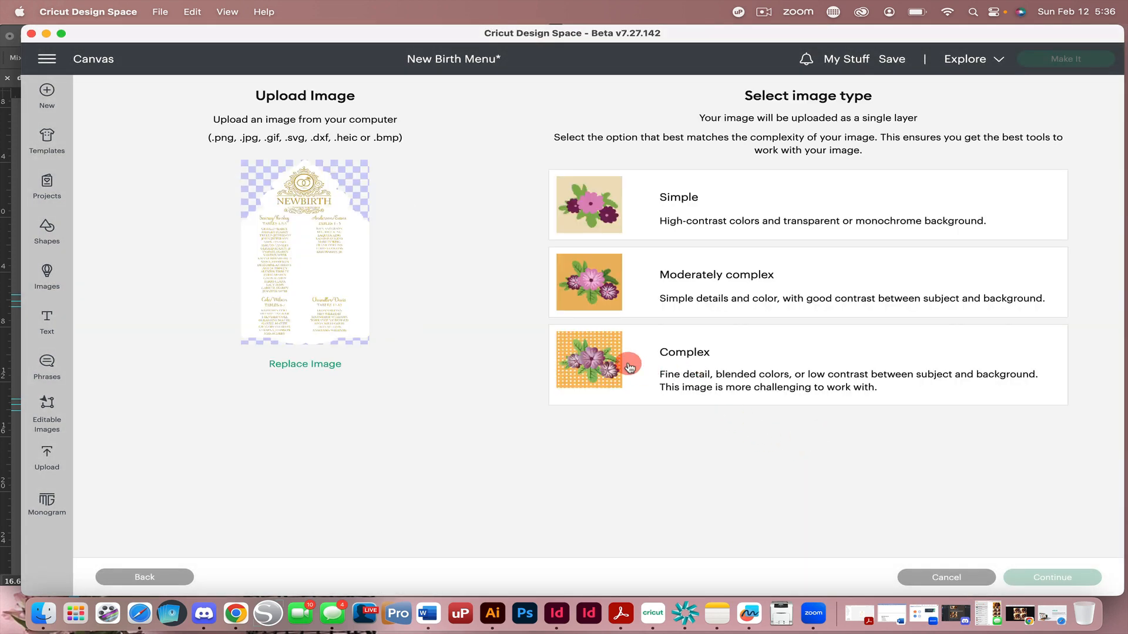
left_click(611, 369)
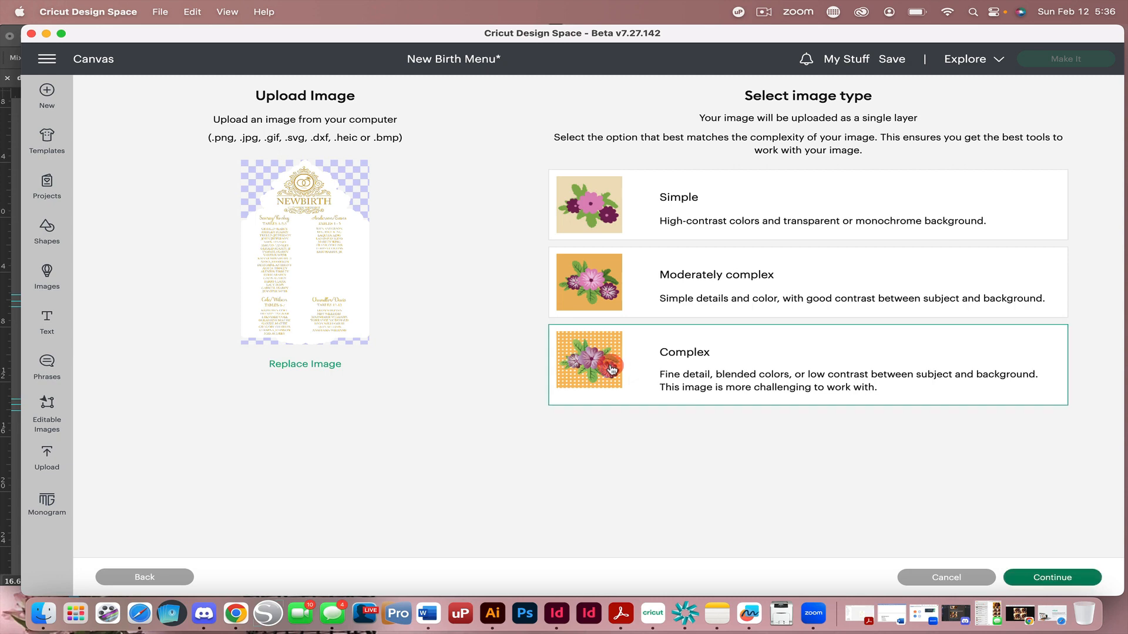
left_click(1050, 580)
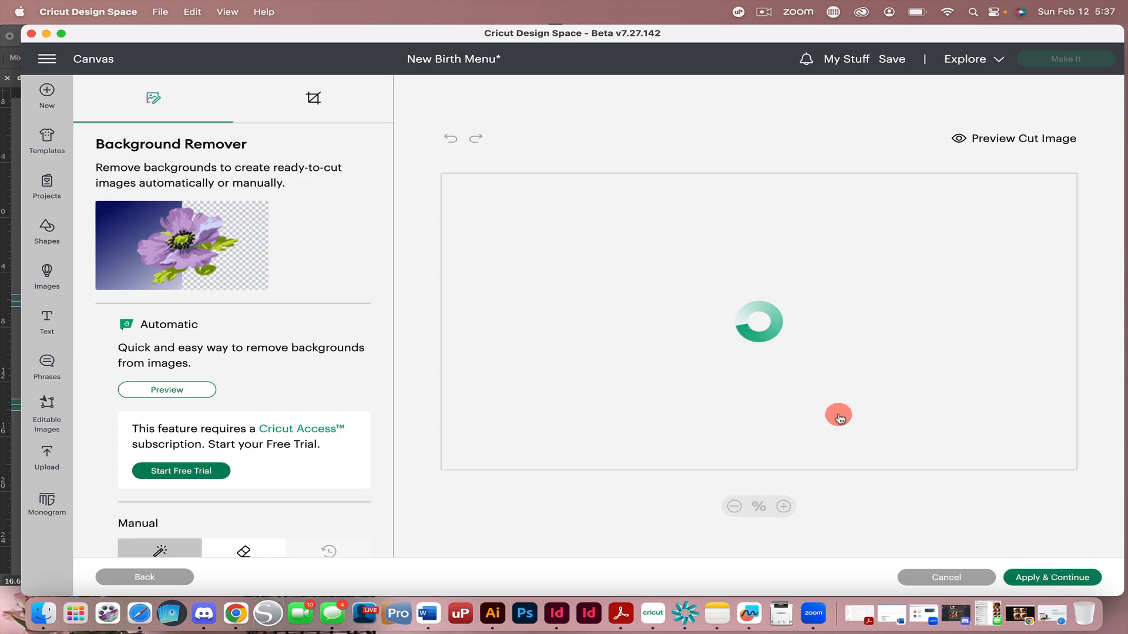
Upload the seating chart without background removal as a Print Then Cut image and add it to the canvas.
left_click(1060, 578)
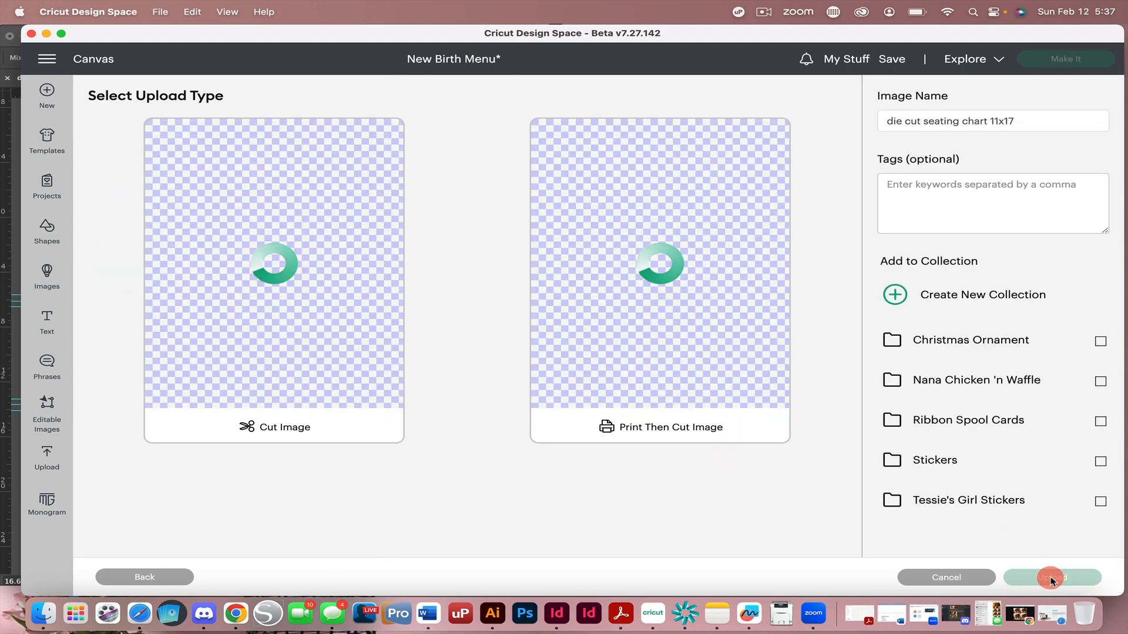
left_click(691, 424)
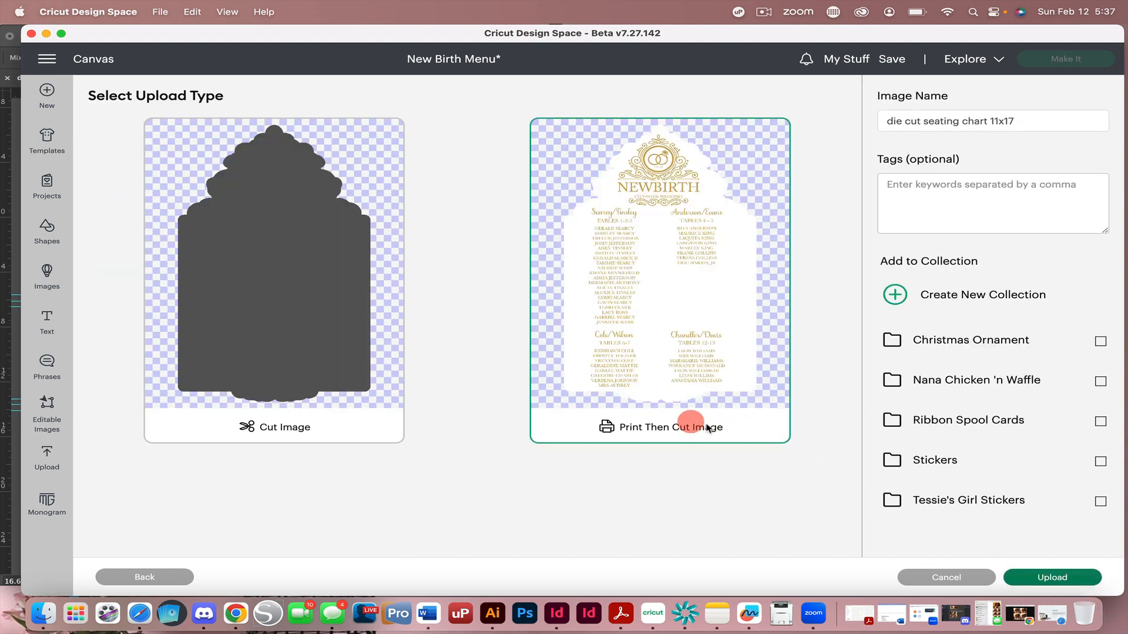
left_click(1028, 578)
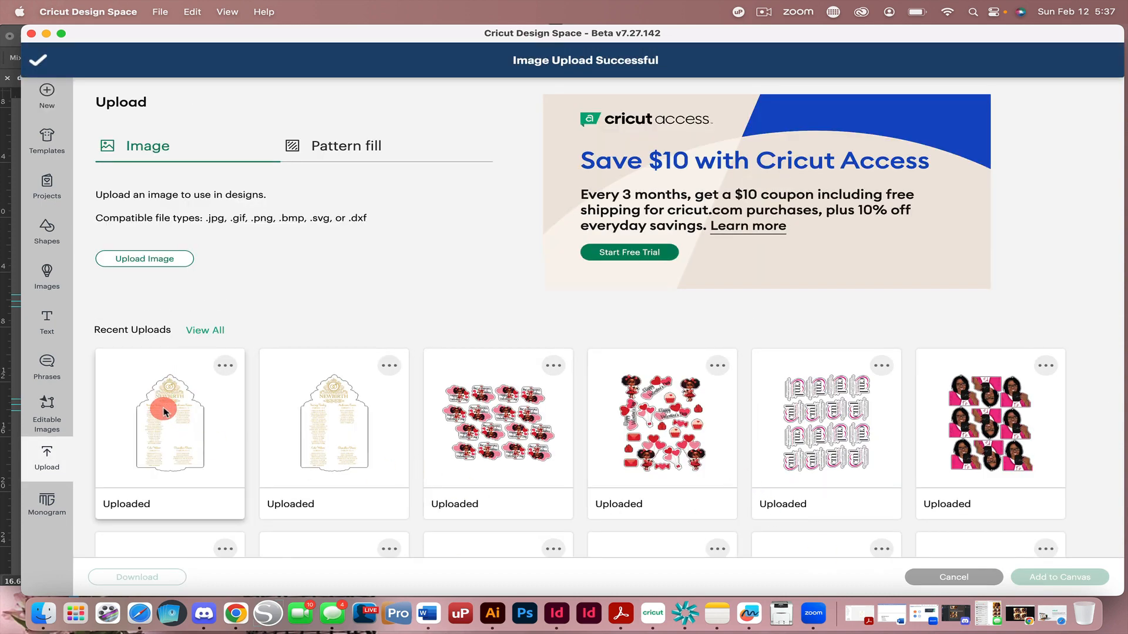
left_click(164, 411)
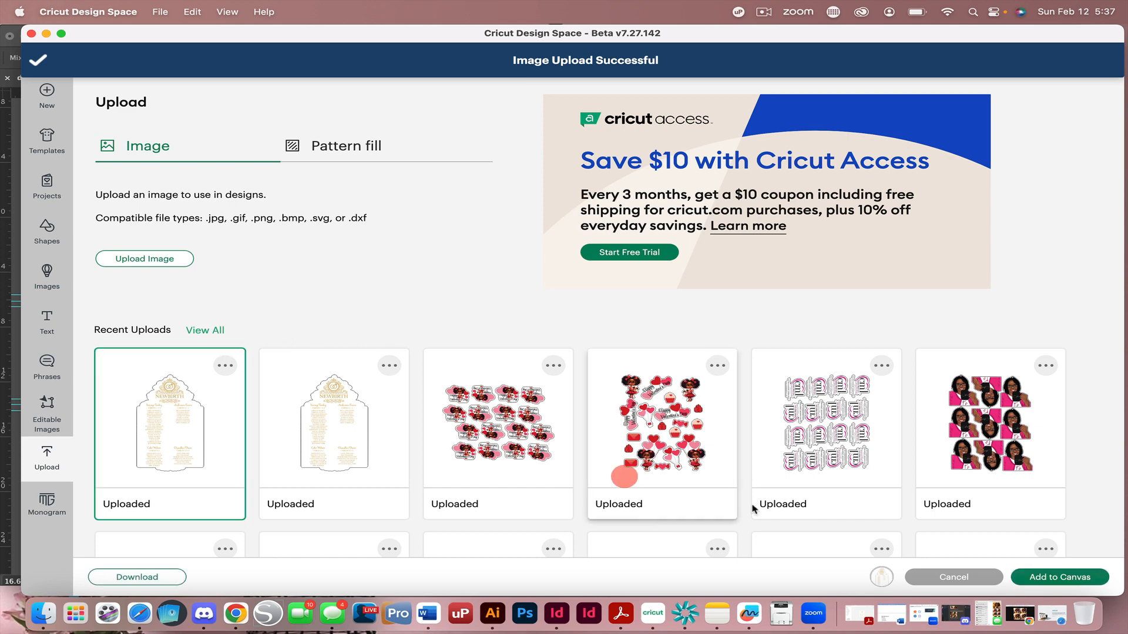
left_click(1084, 578)
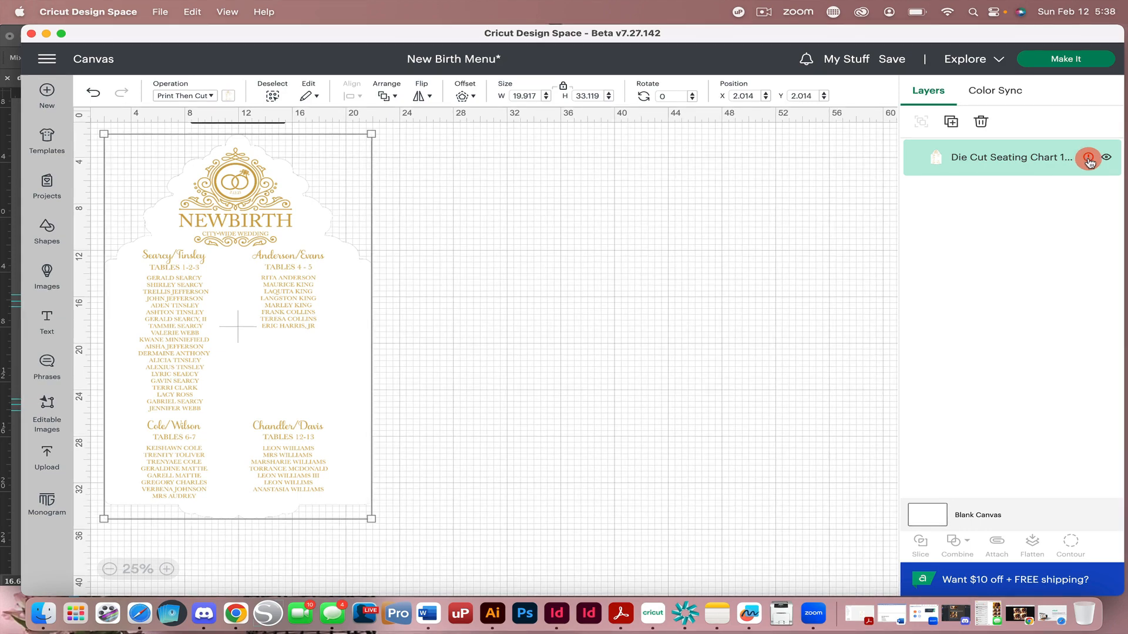
Set the Print Then Cut page size to 11 in x 17 in (Tabloid) for the oversized seating chart.
left_click(1088, 159)
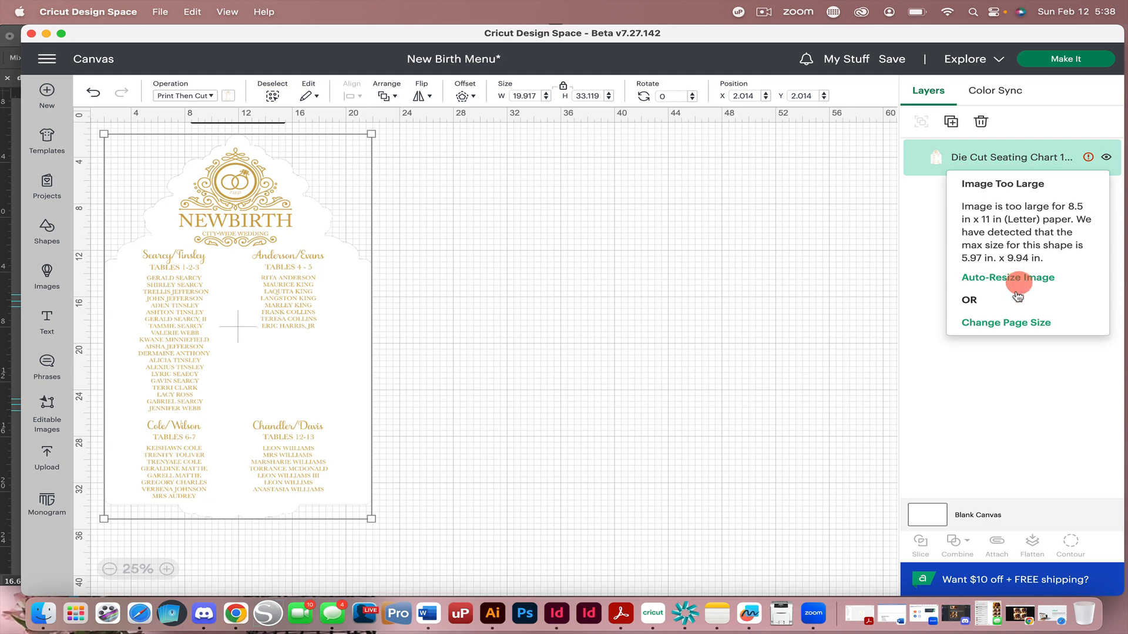
left_click(1002, 325)
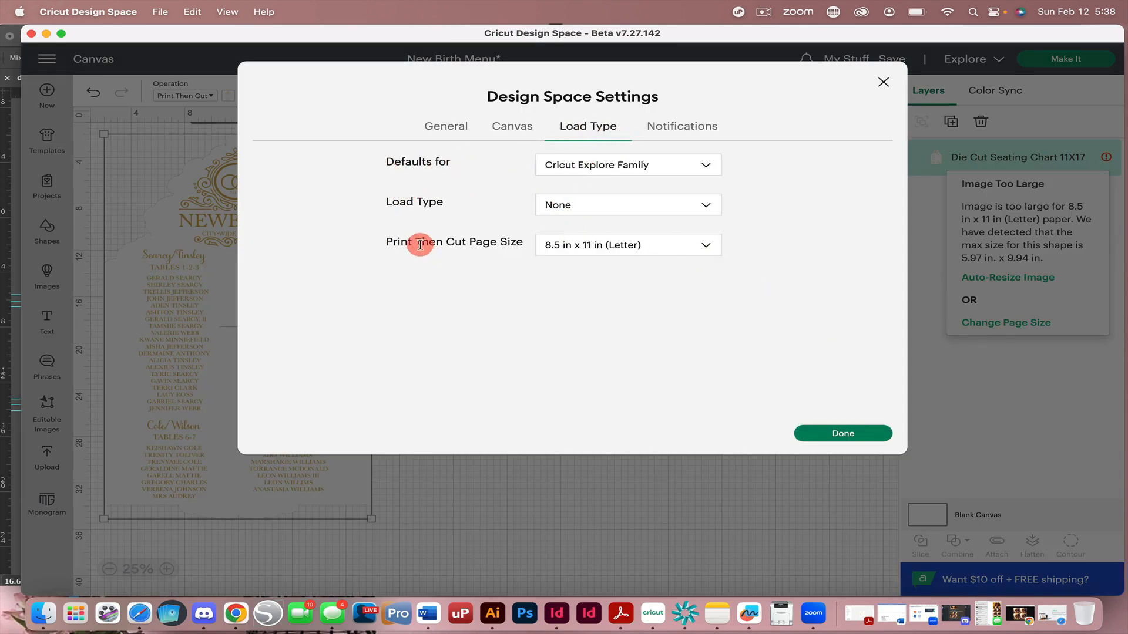
left_click(580, 249)
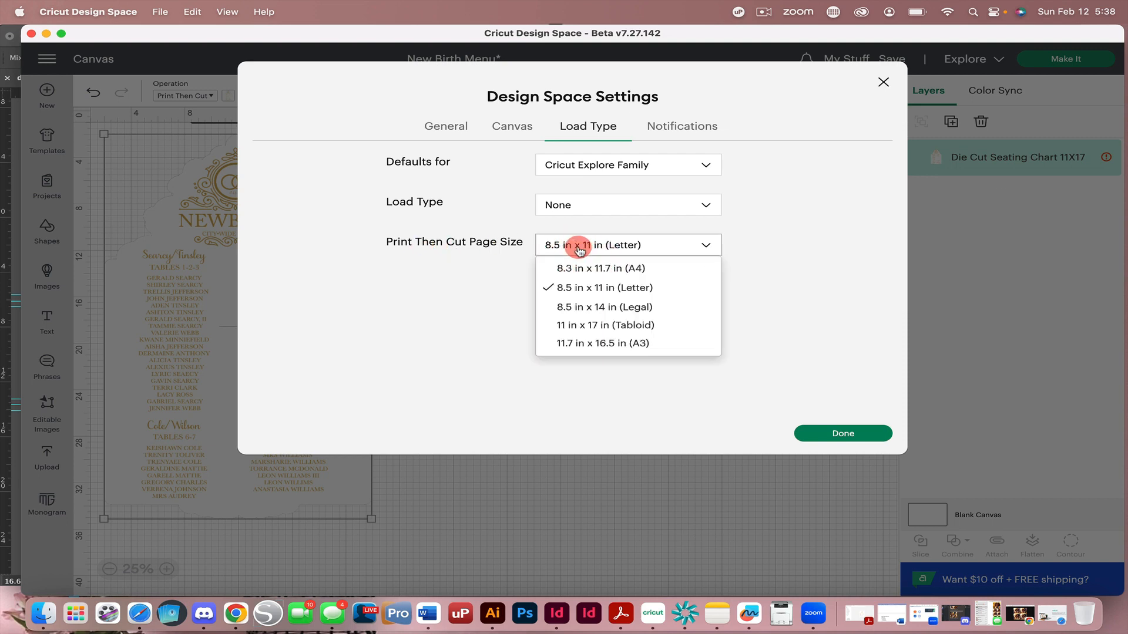
left_click(588, 329)
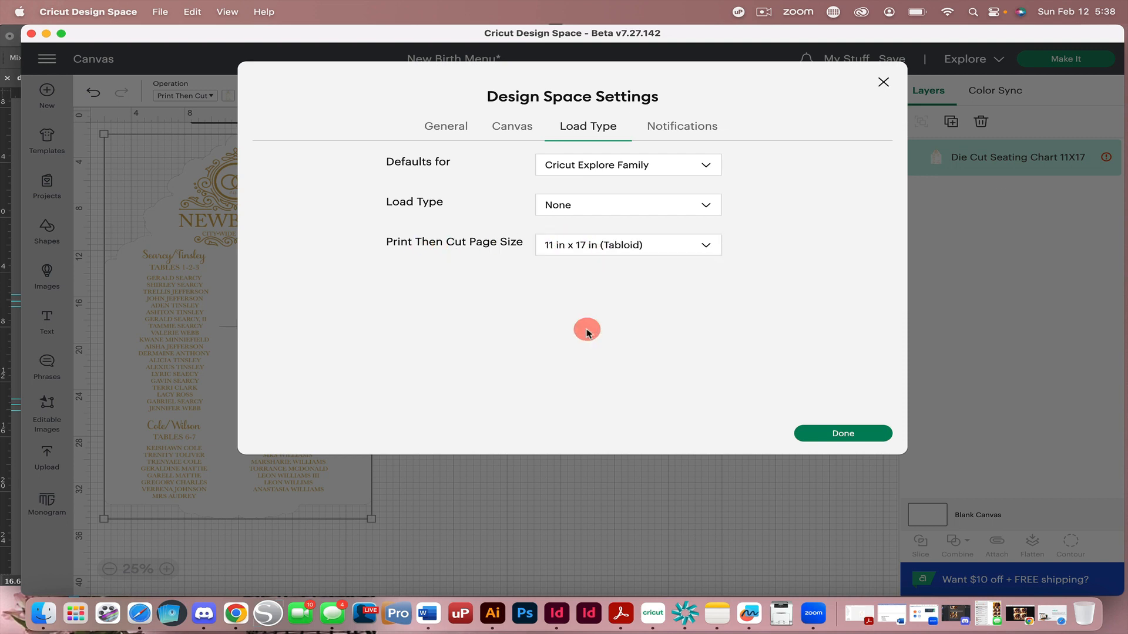
left_click(827, 433)
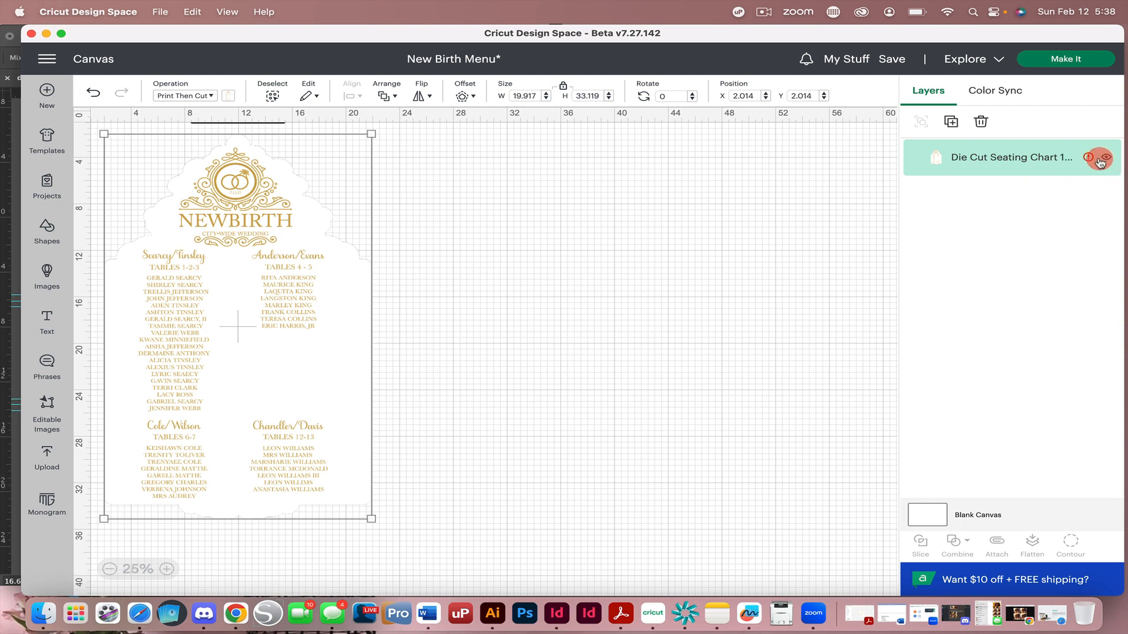
Try auto-resizing the seating chart for tabloid paper and moving it toward the canvas corner, and undo both changes.
left_click(1088, 158)
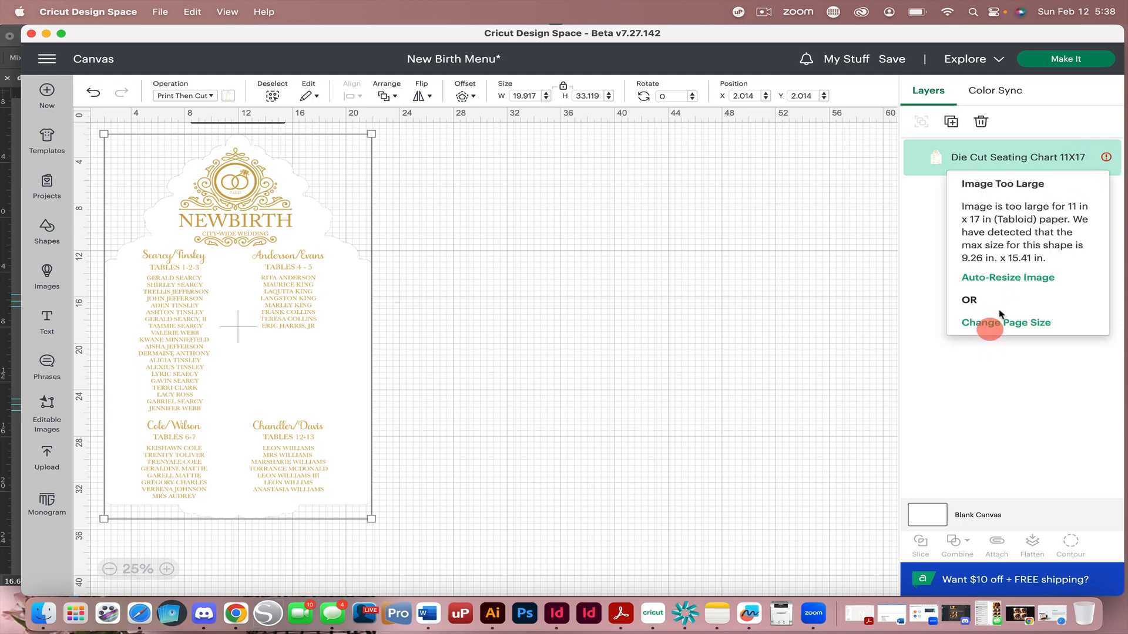
left_click(1003, 282)
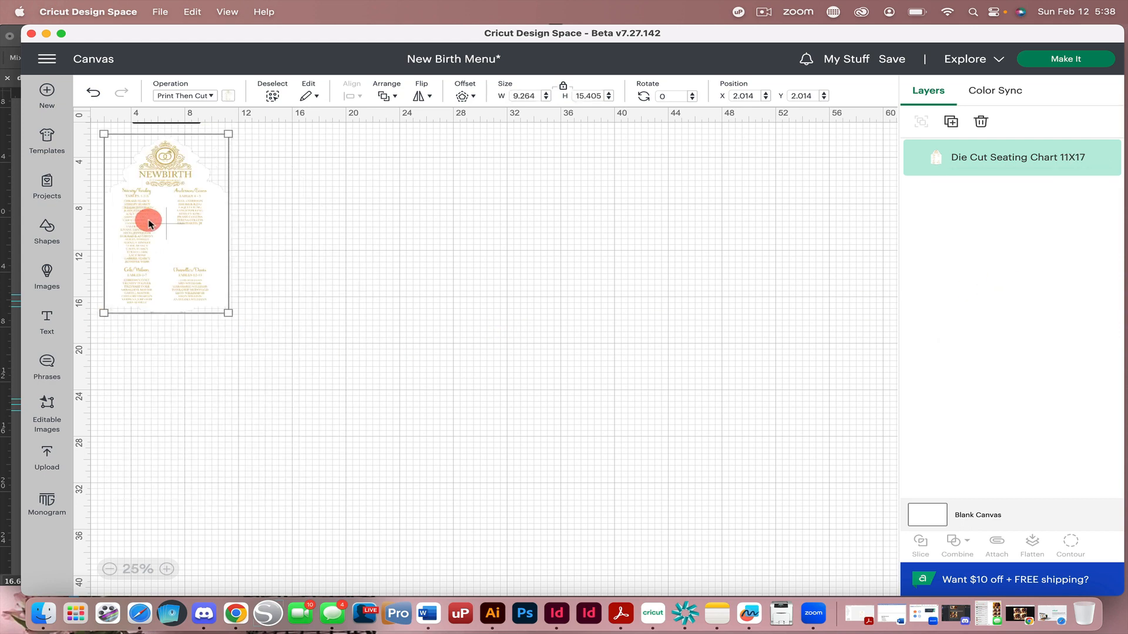
left_click_drag(146, 221, 131, 202)
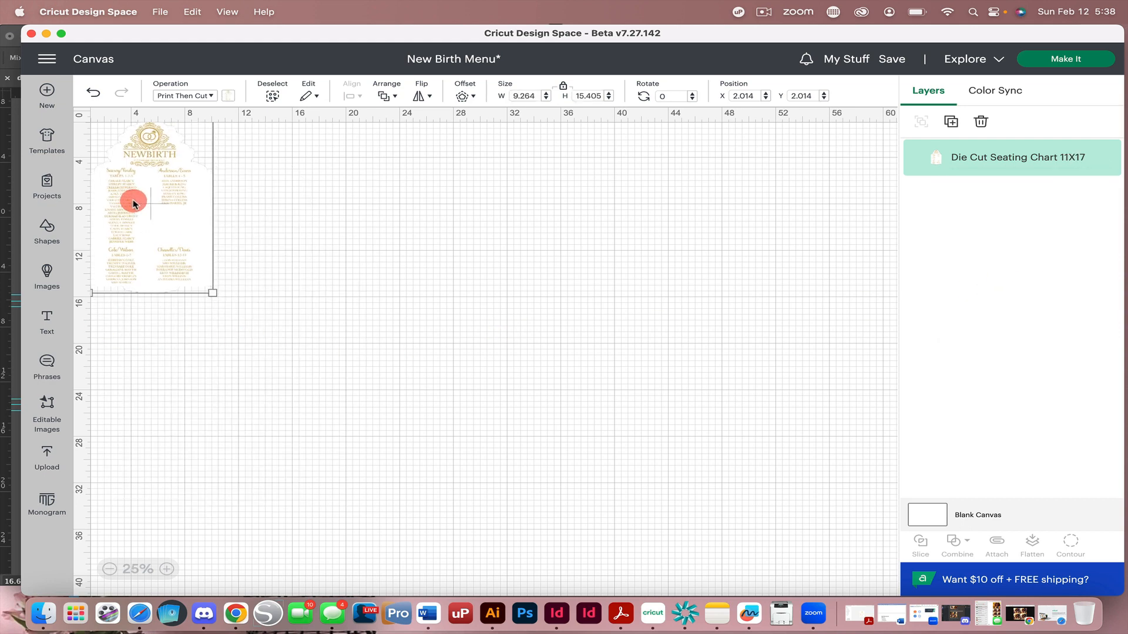
left_click(208, 202)
key("super+z")
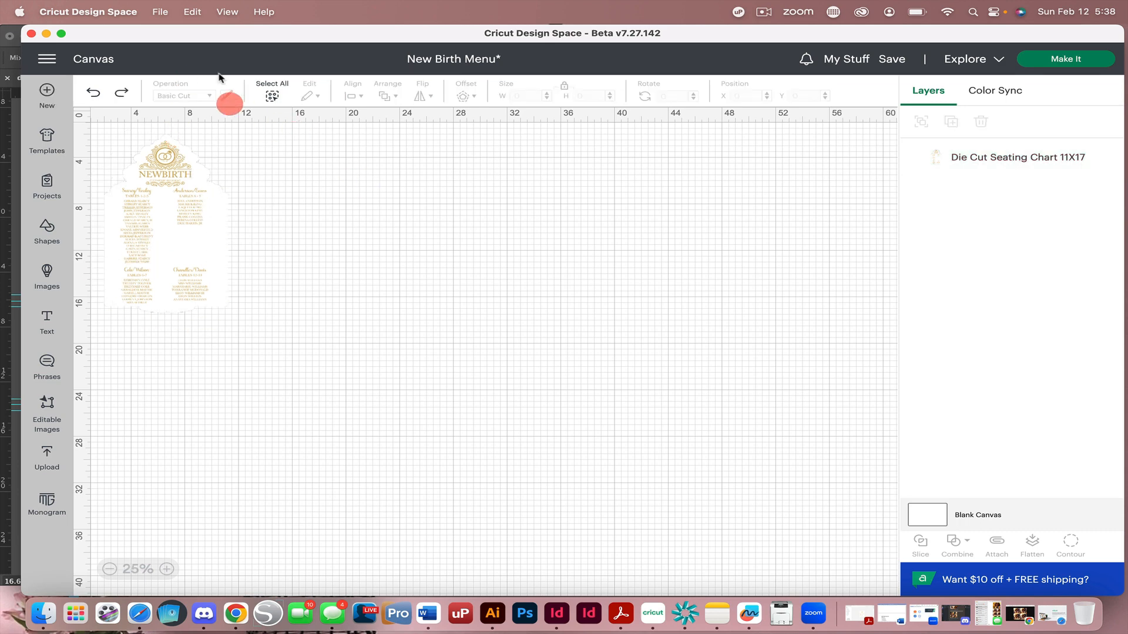
left_click(177, 202)
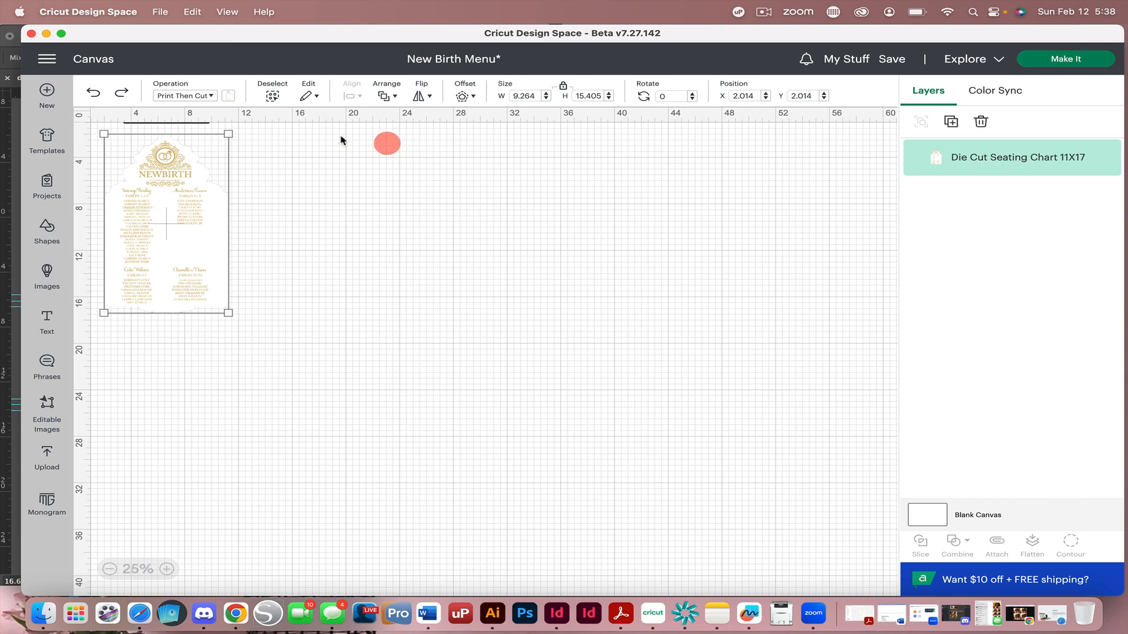
left_click(92, 92)
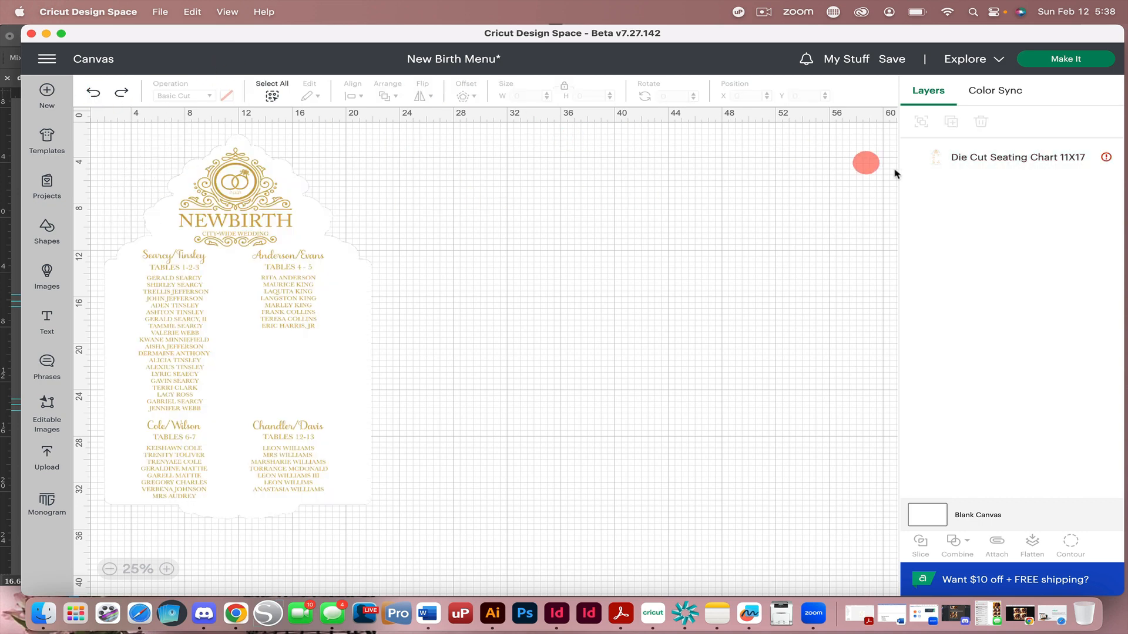
Scale the seating chart down proportionally to about 9.17 x 15.24 in and move it to the canvas's upper-left corner.
left_click(1088, 159)
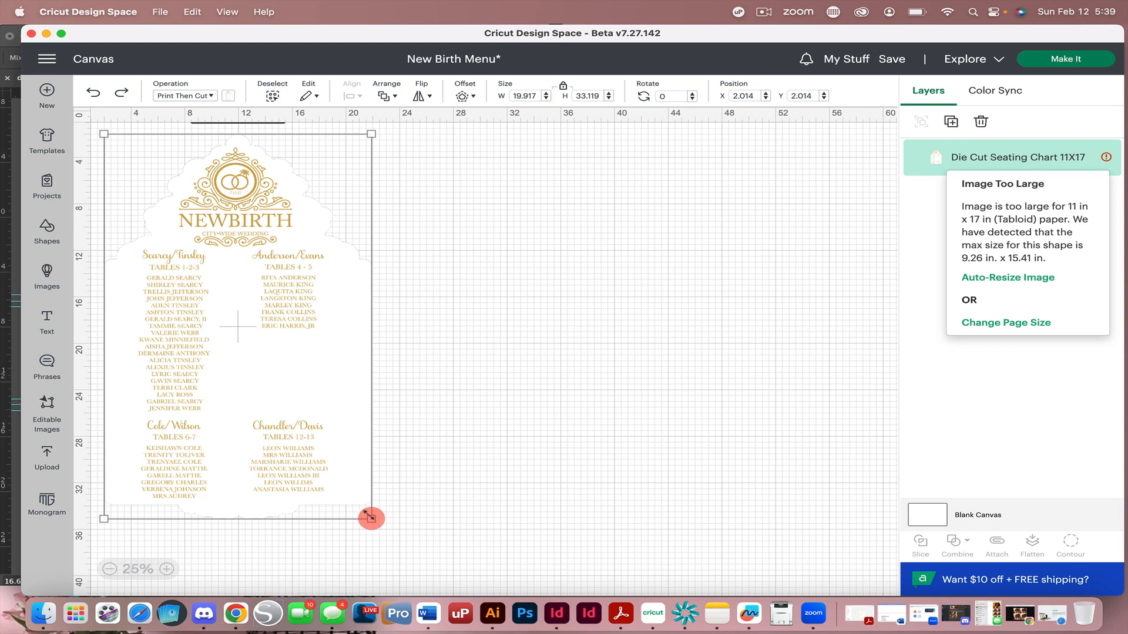
left_click_drag(371, 518, 326, 453)
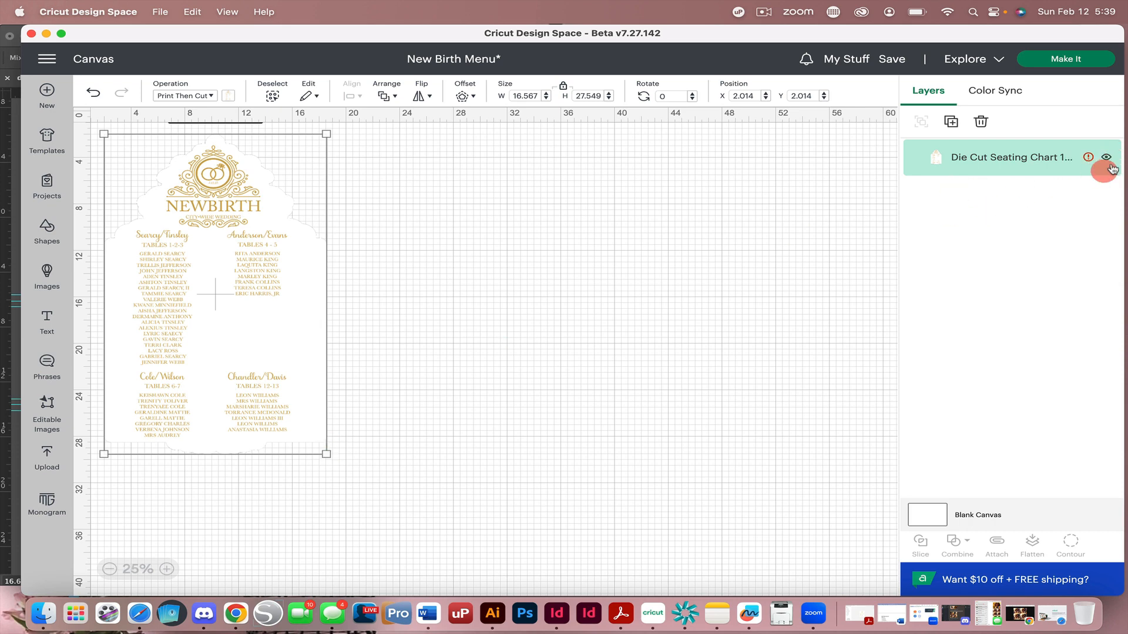
left_click_drag(326, 454, 243, 341)
left_click_drag(189, 276, 168, 251)
left_click_drag(229, 323, 200, 281)
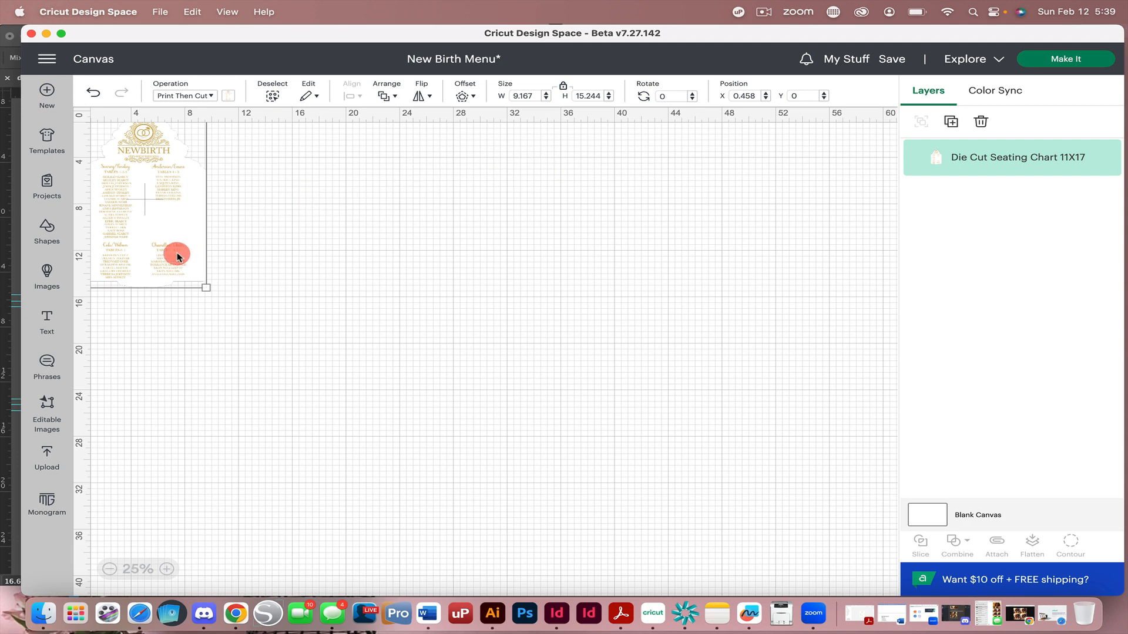
Undo the manual scaling, auto-resize the seating chart for 11 x 17 in paper and move it to X 0, Y 0 on the canvas.
left_click(96, 96)
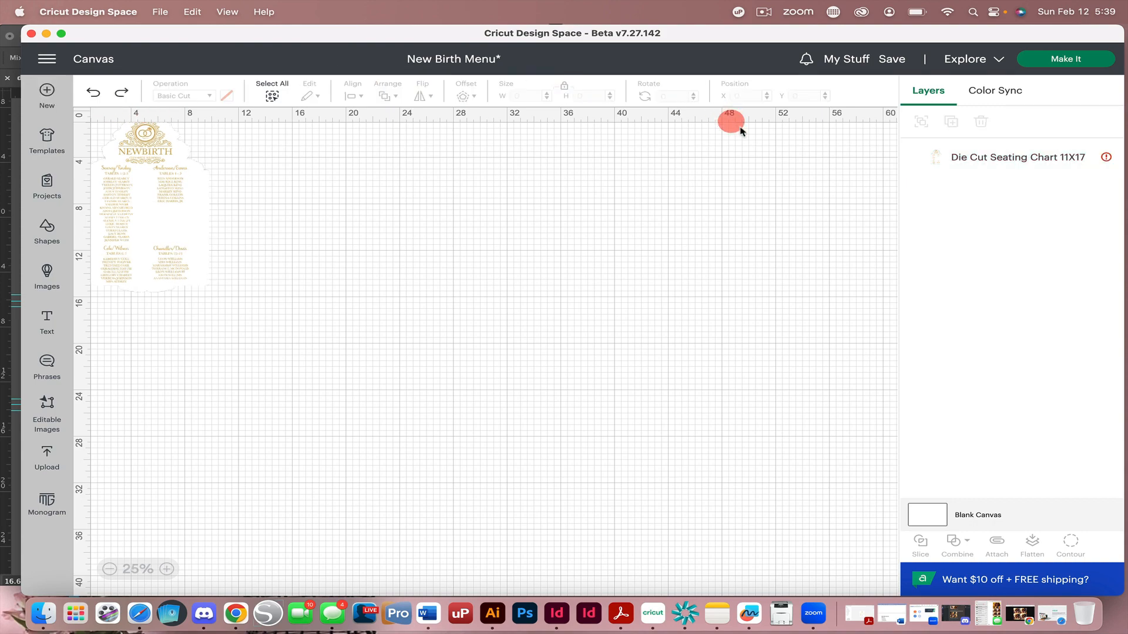
left_click(1088, 159)
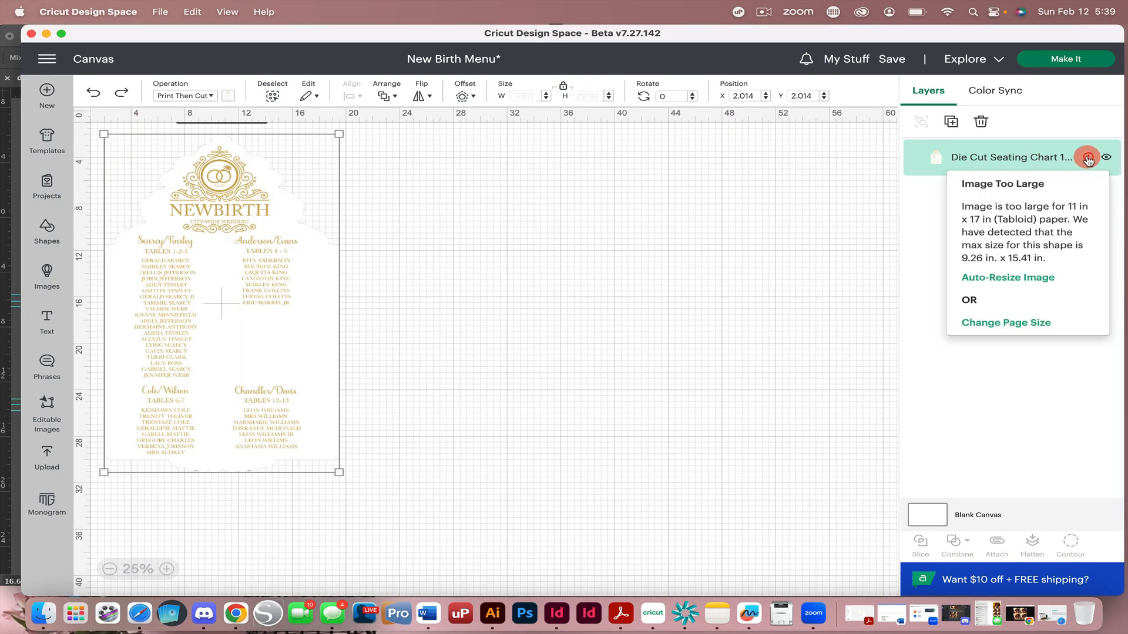
left_click(992, 281)
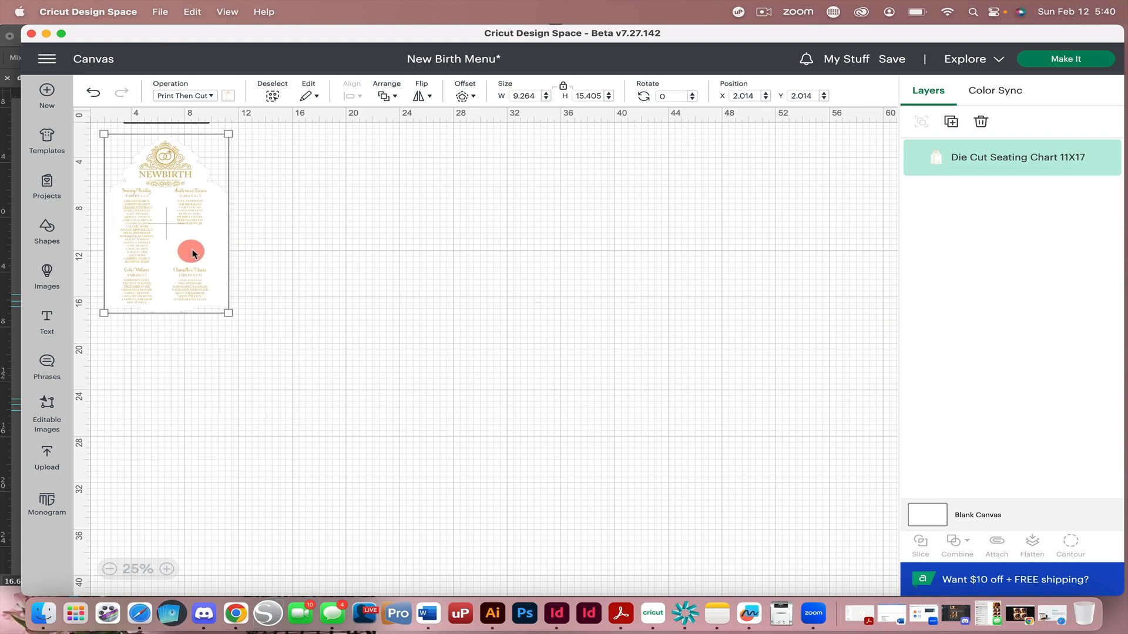
left_click_drag(195, 253, 168, 228)
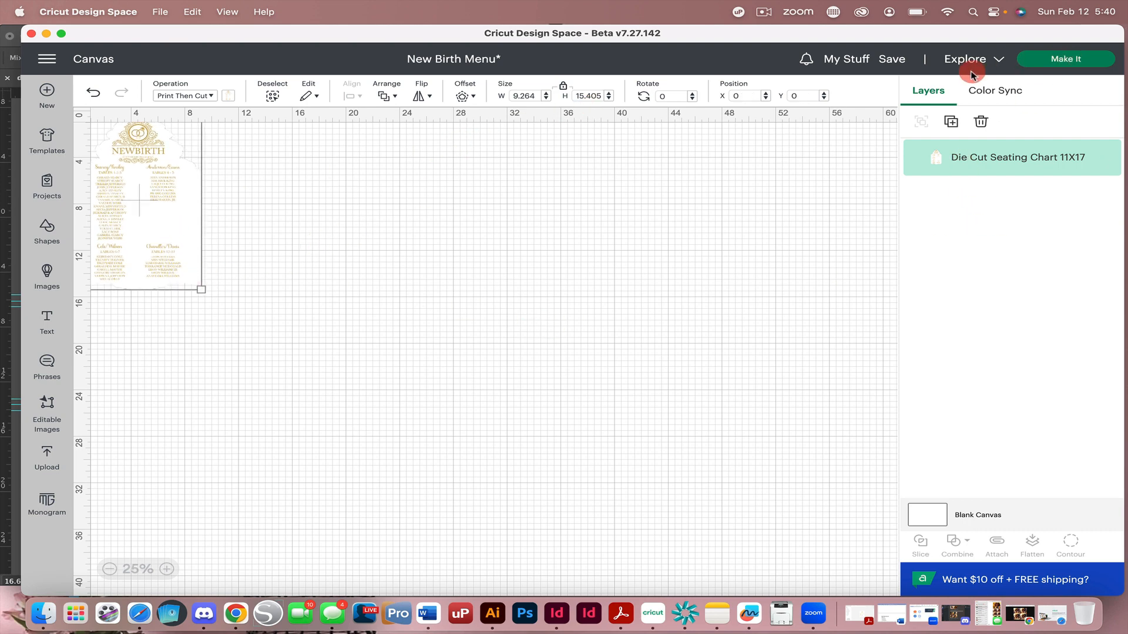
Start making the project, review the seating chart's placement on the mat preview and continue to the printing stage.
left_click(1055, 60)
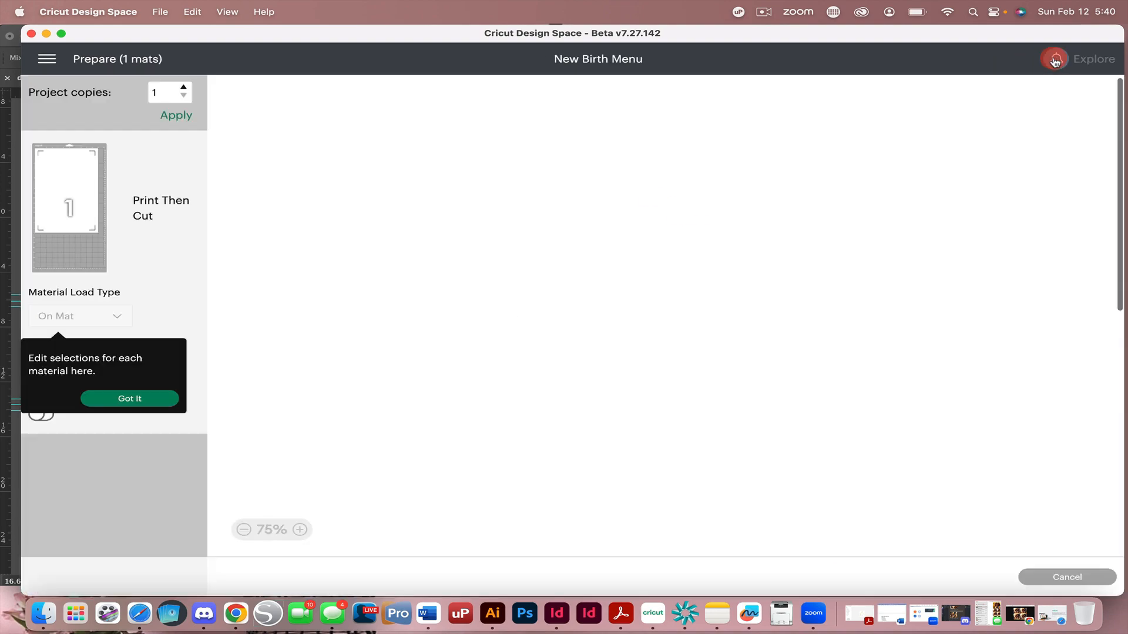
scroll(738, 257, "down", 10)
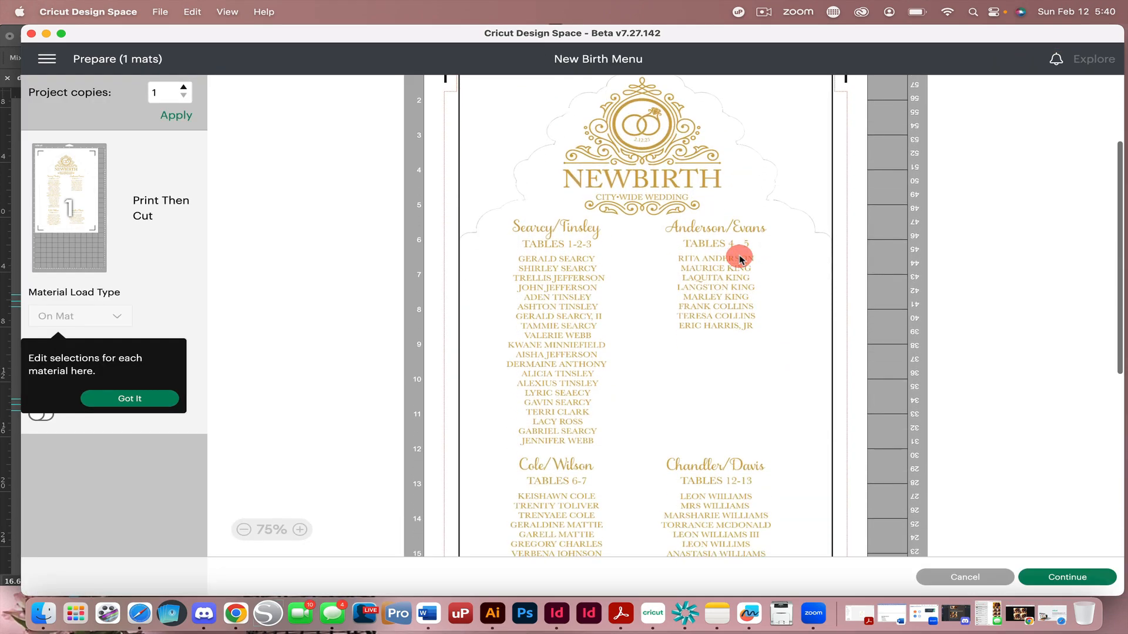
scroll(739, 258, "up", 10)
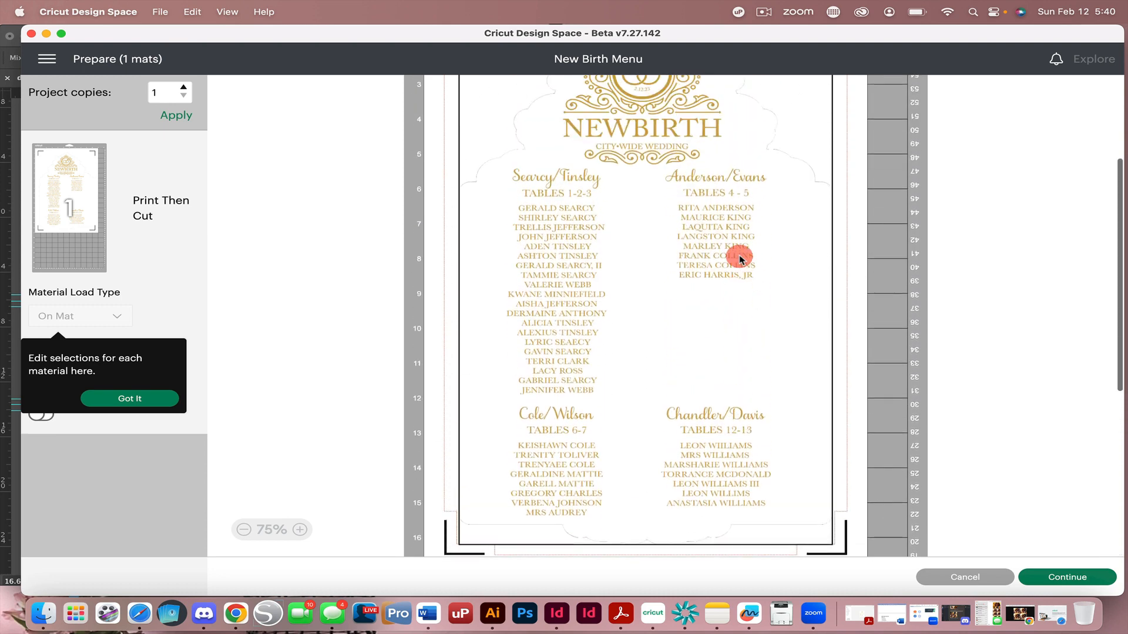
scroll(739, 260, "down", 10)
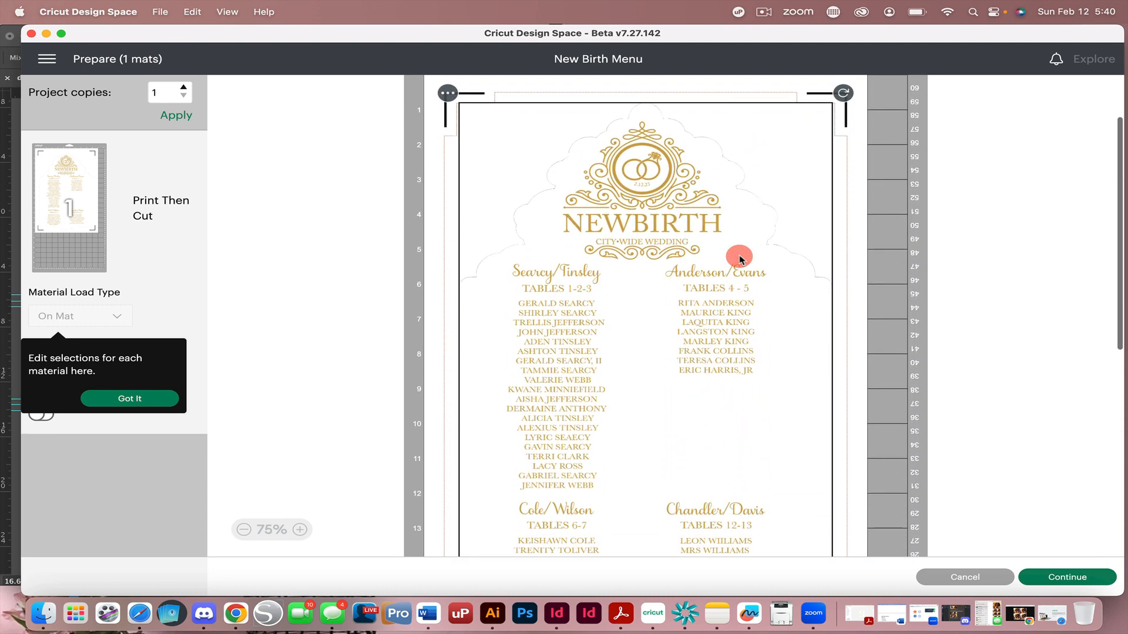
scroll(739, 260, "up", 10)
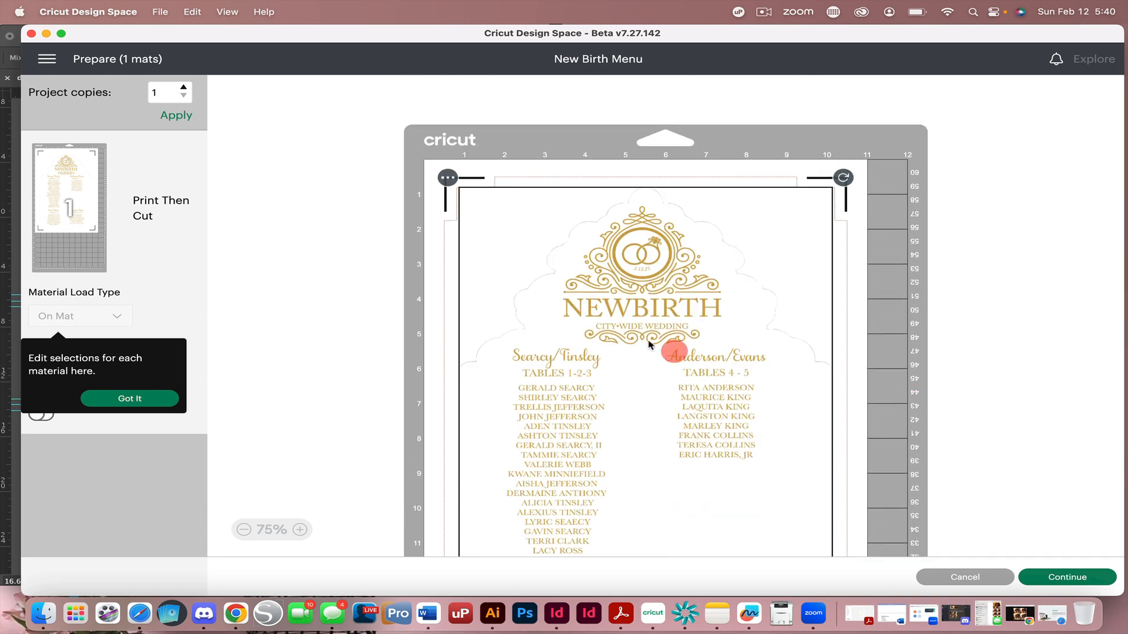
left_click(1068, 578)
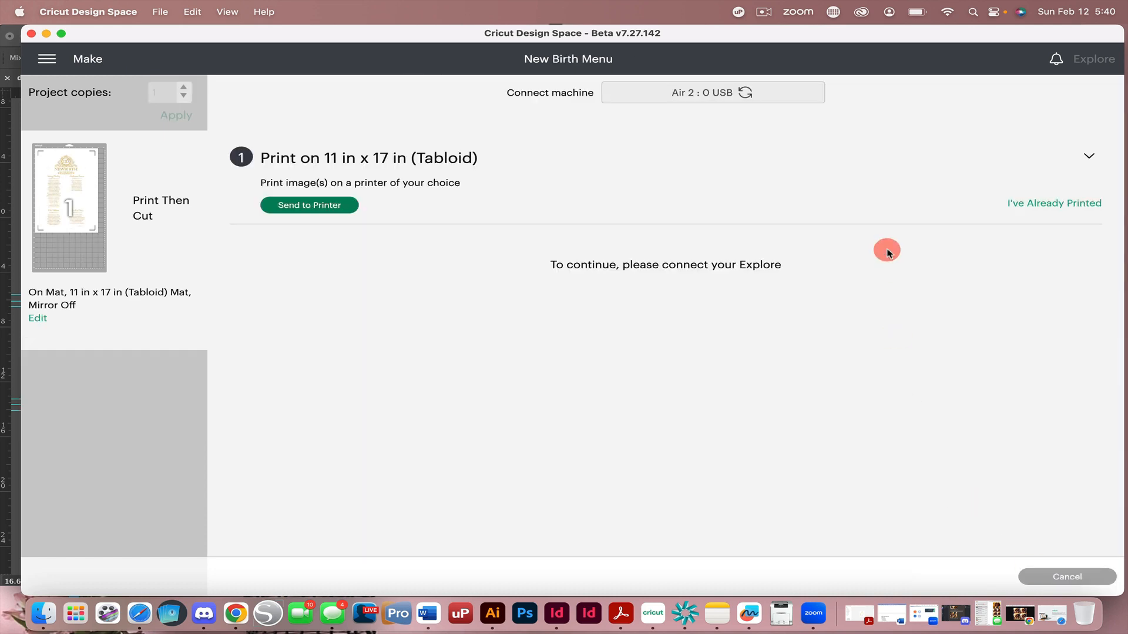
Set up the print with Add Bleed off and Use System Dialog on, and bring the system print dialog into full view.
left_click(329, 207)
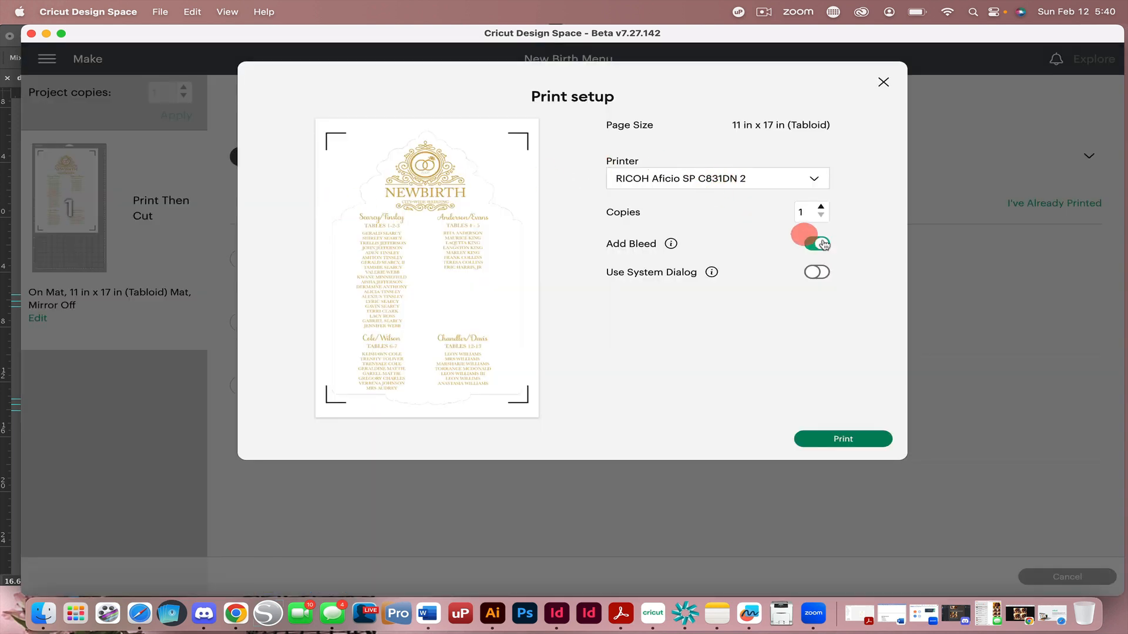
left_click(818, 272)
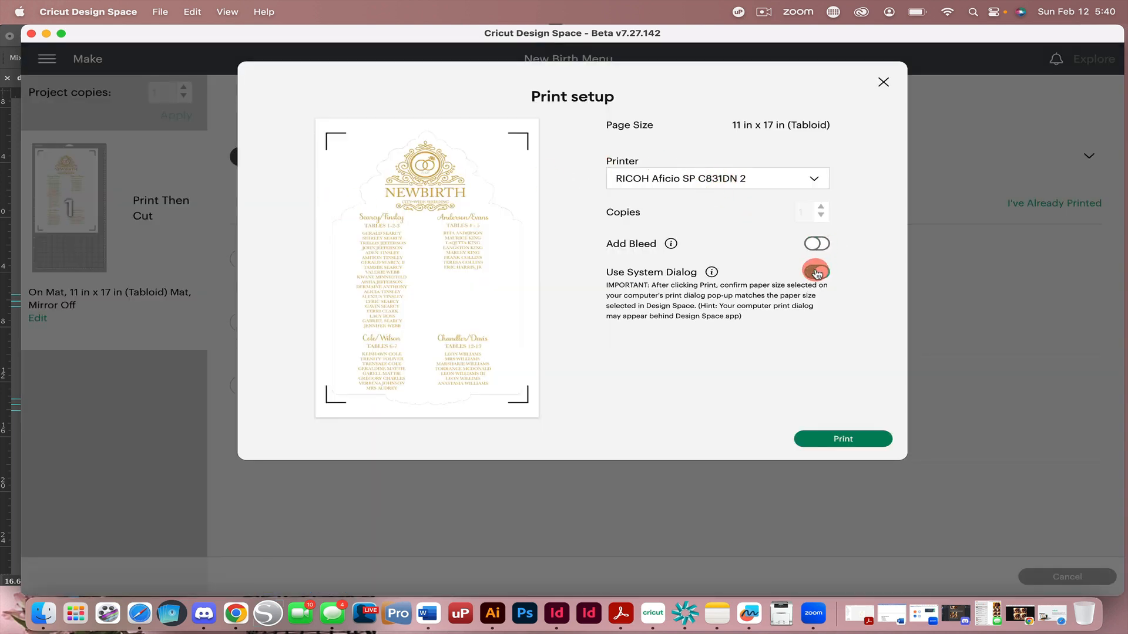
left_click(828, 442)
left_click_drag(699, 48, 690, 461)
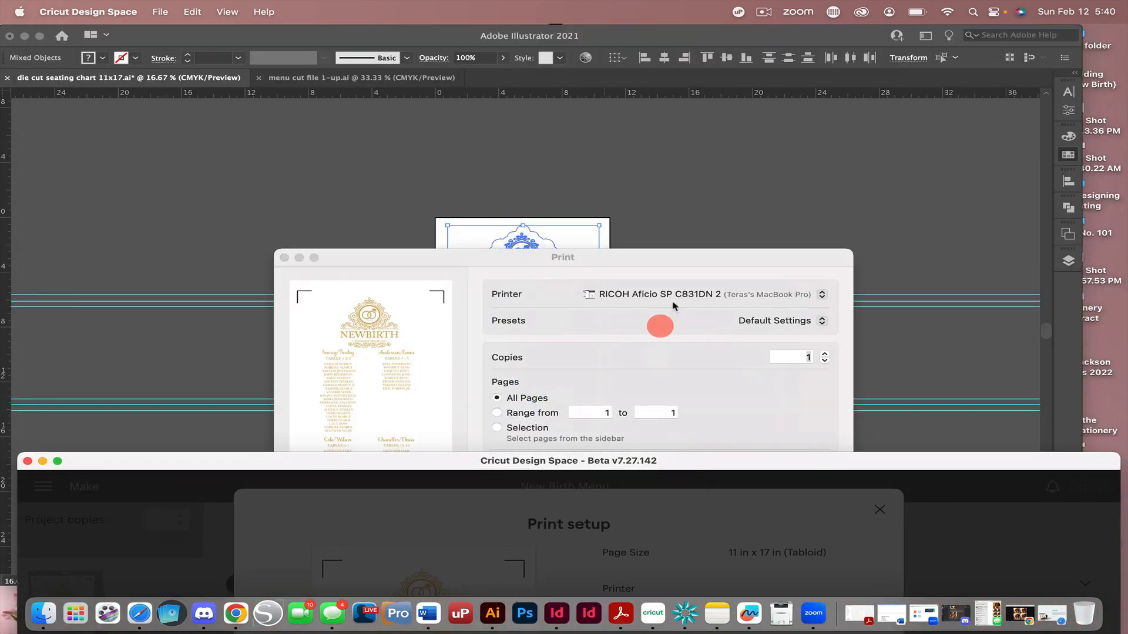
left_click_drag(681, 256, 657, 117)
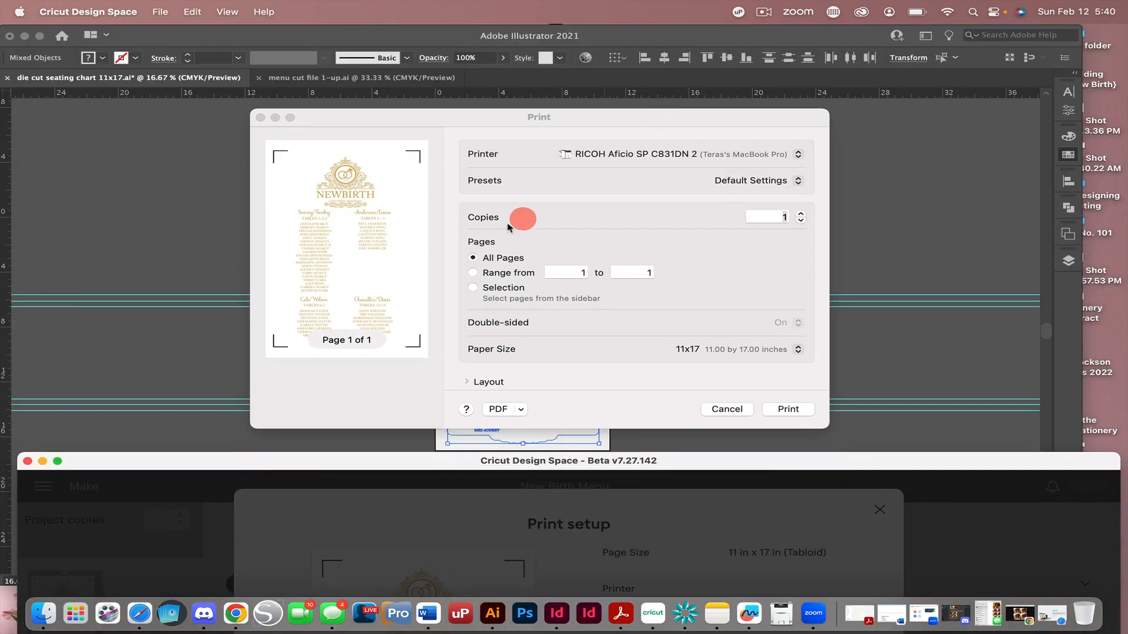
Set the printer's paper type to Thick 4 (257 - 300 g/m2) in the printer features, accepting Duplex set to Off.
scroll(516, 357, "down", 4)
left_click(535, 363)
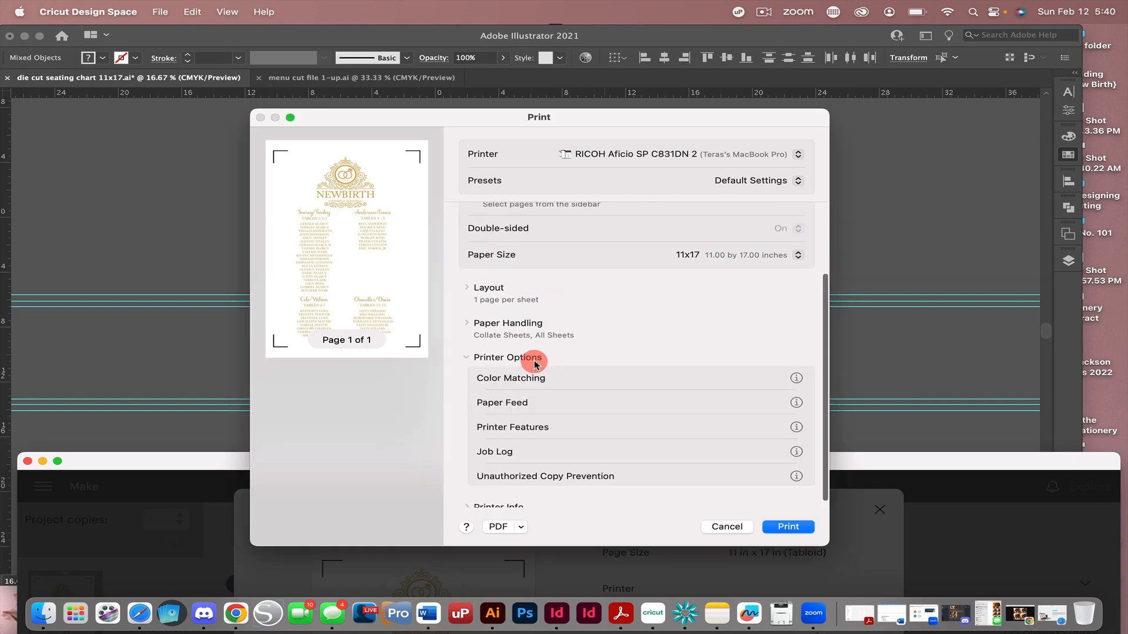
left_click(527, 434)
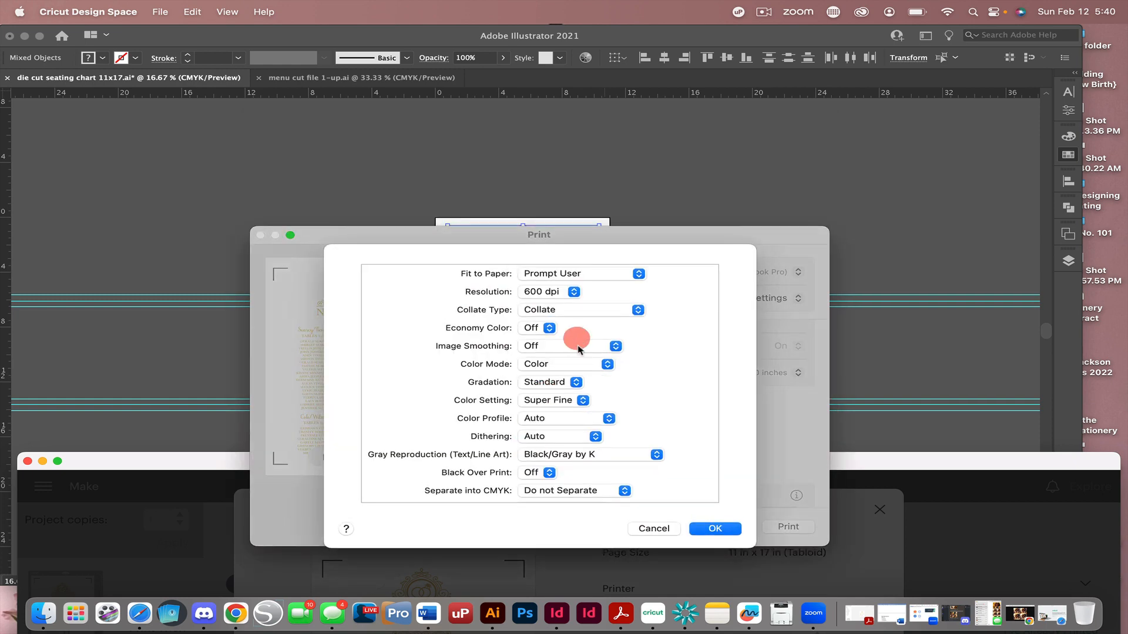
scroll(569, 391, "down", 6)
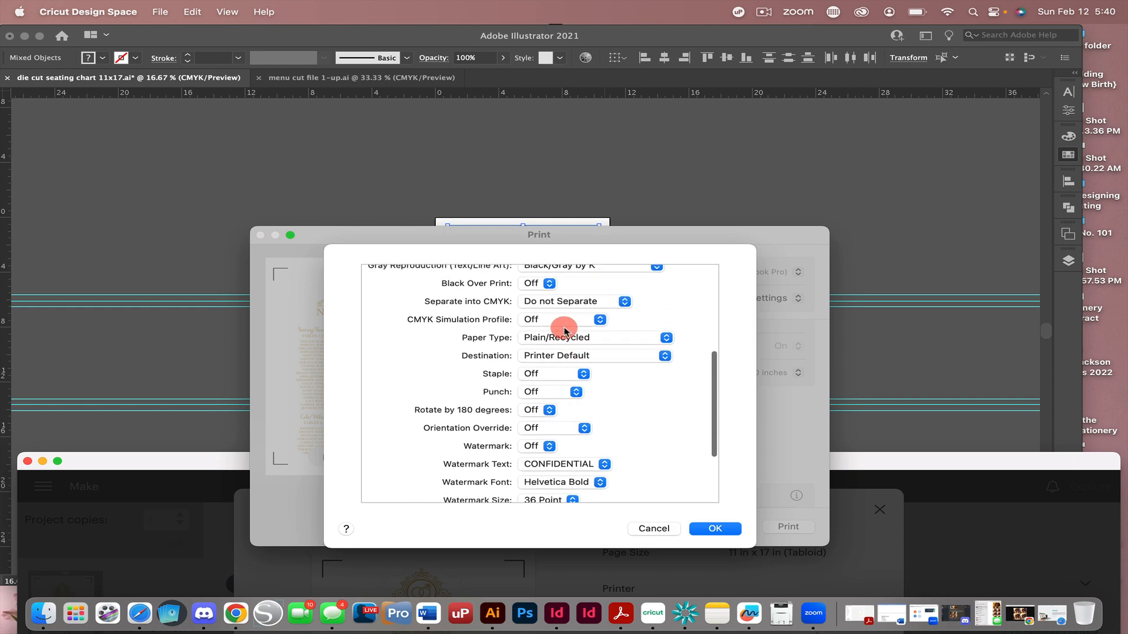
left_click(561, 339)
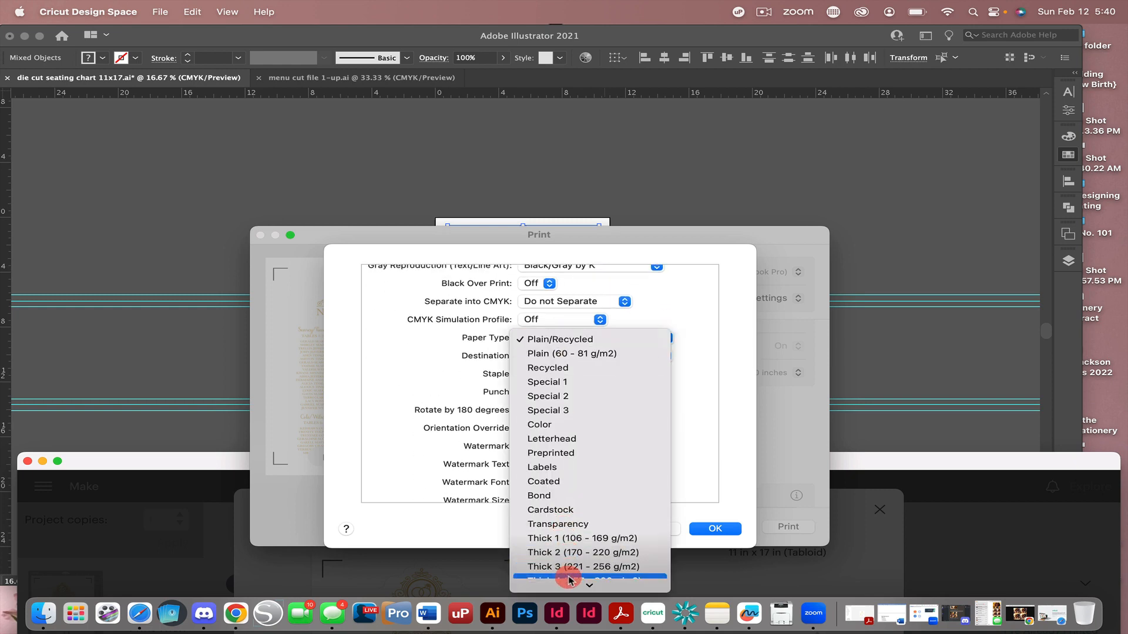
mouse_move(568, 584)
left_click(582, 512)
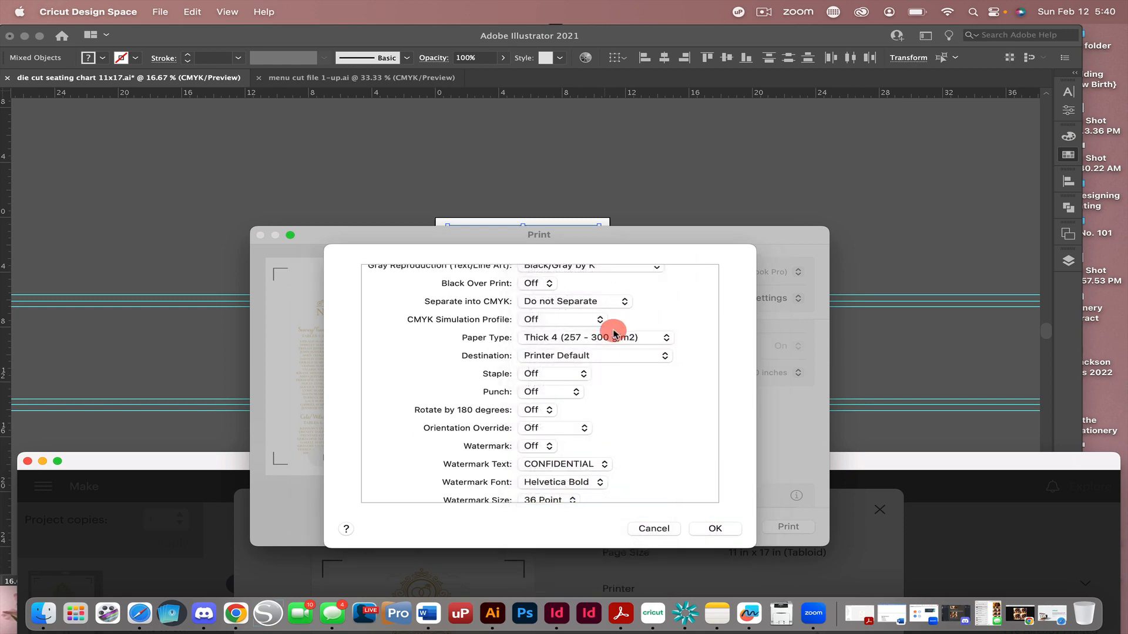
left_click(712, 530)
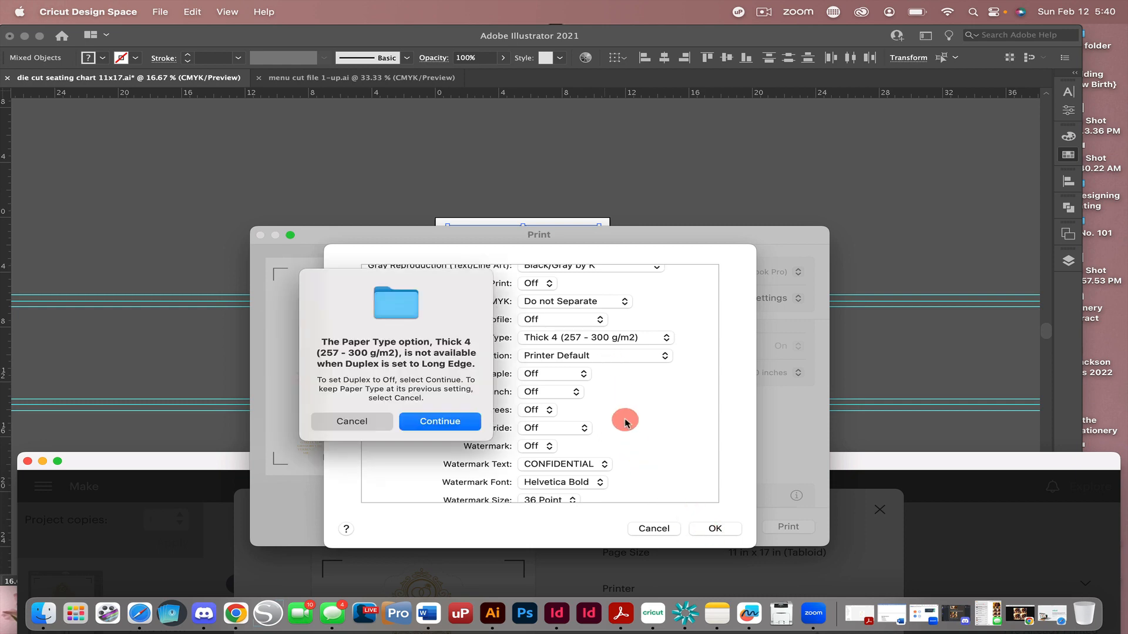
left_click(440, 422)
scroll(611, 370, "up", 5)
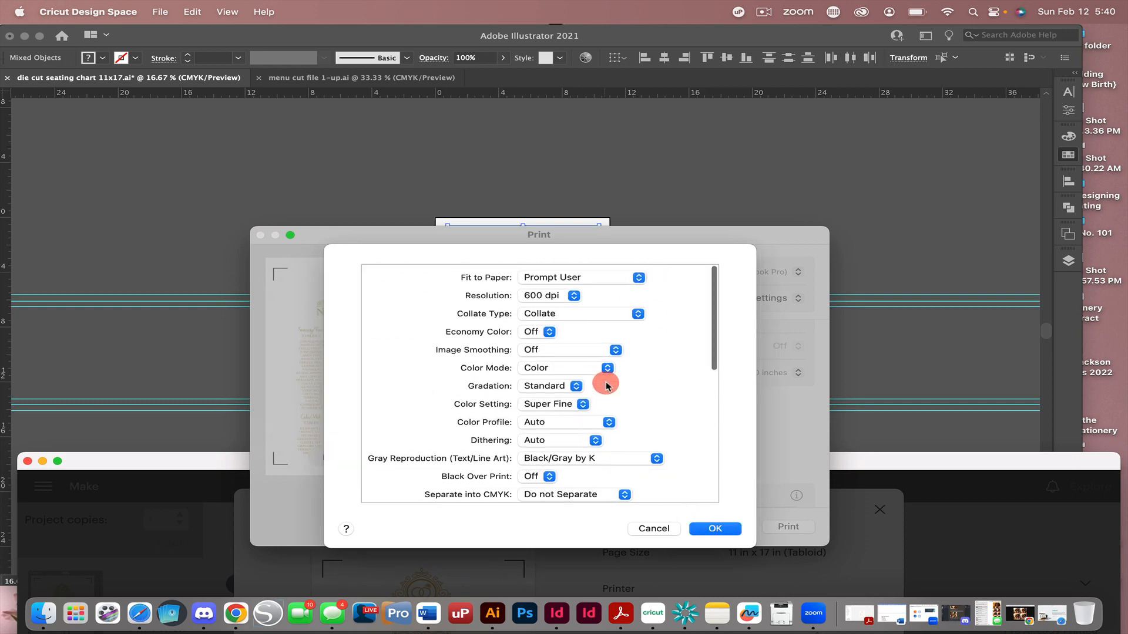
left_click(715, 529)
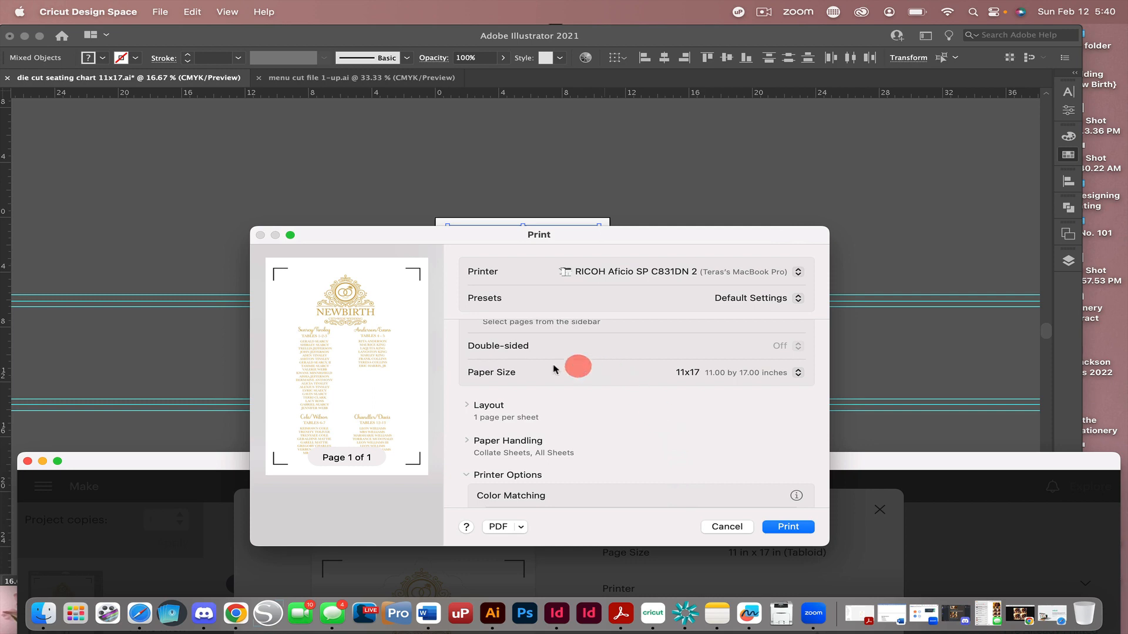
Choose the paper source in the printer's paper feed options and print the seating chart.
scroll(550, 432, "down", 2)
scroll(533, 452, "down", 1)
left_click(526, 460)
left_click(559, 273)
left_click(555, 287)
left_click(713, 528)
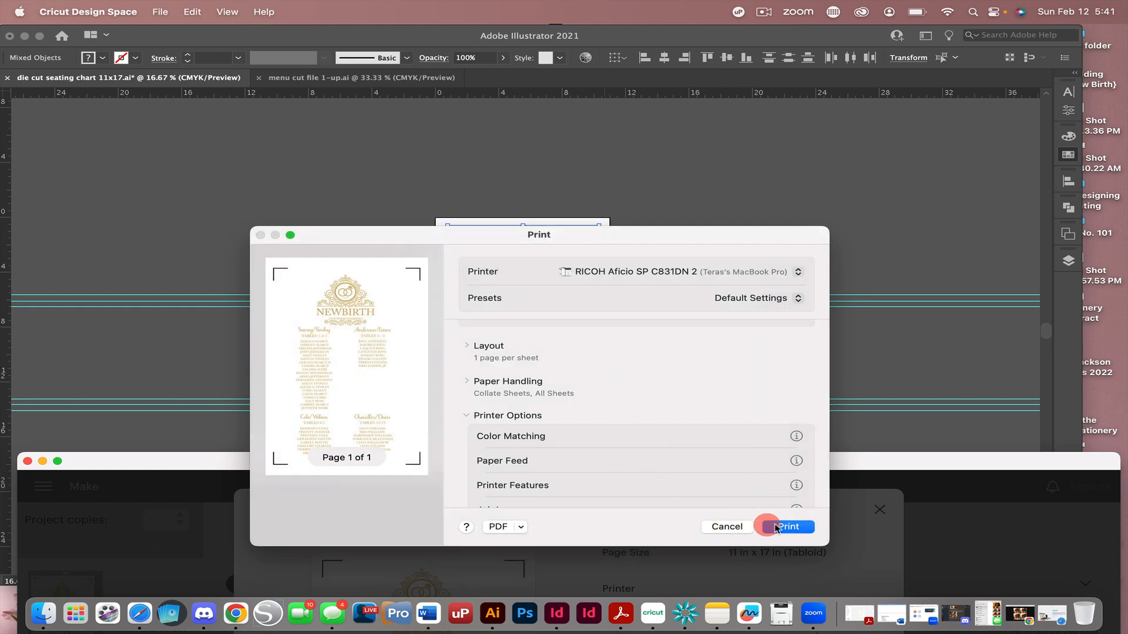
left_click(783, 525)
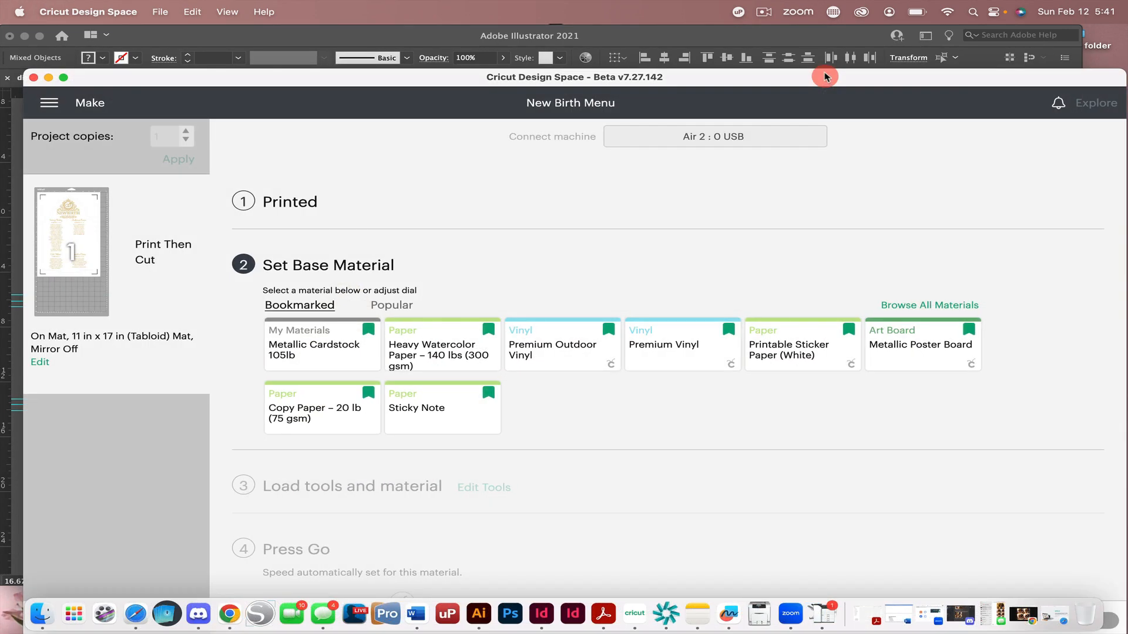
Move the Design Space window fully back into view and set the base material to Metallic Poster Board.
left_click_drag(823, 74, 821, 25)
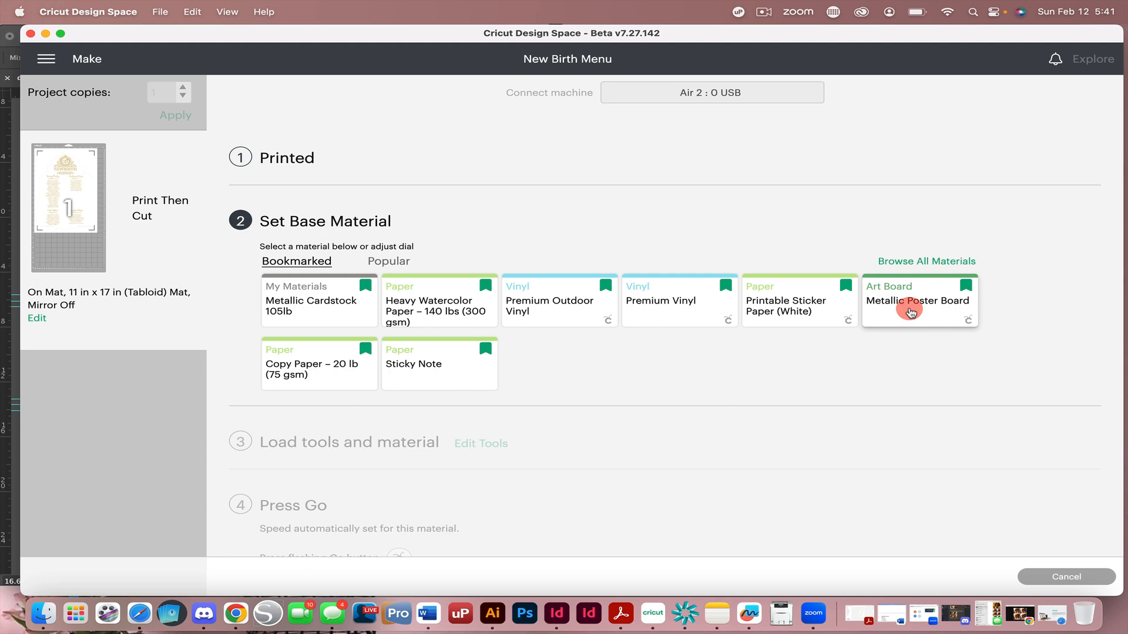
left_click(911, 312)
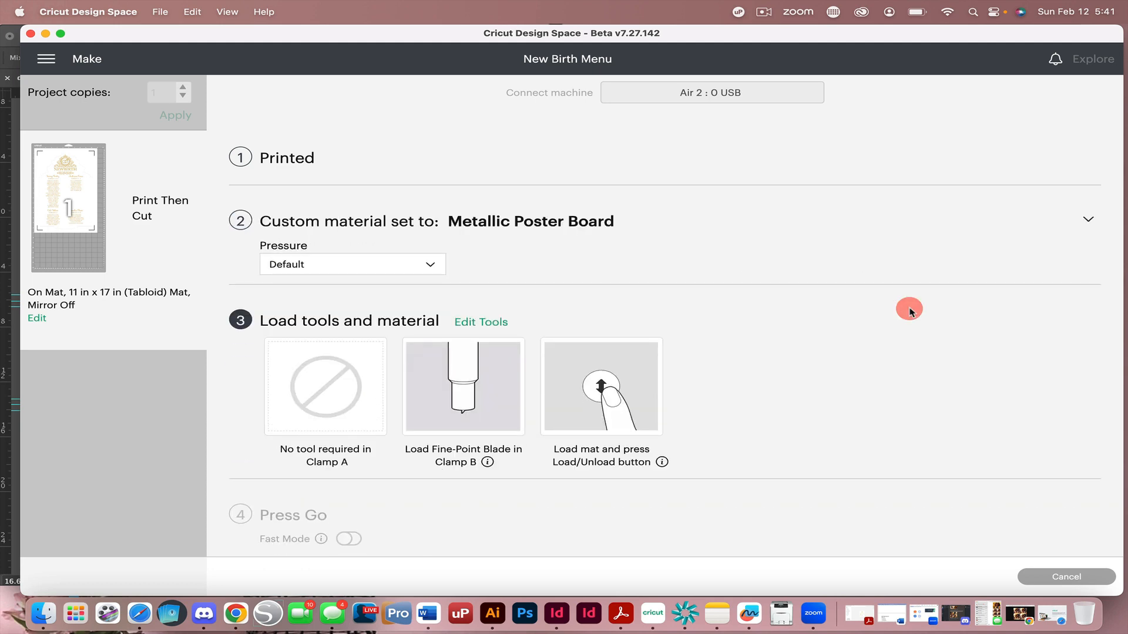